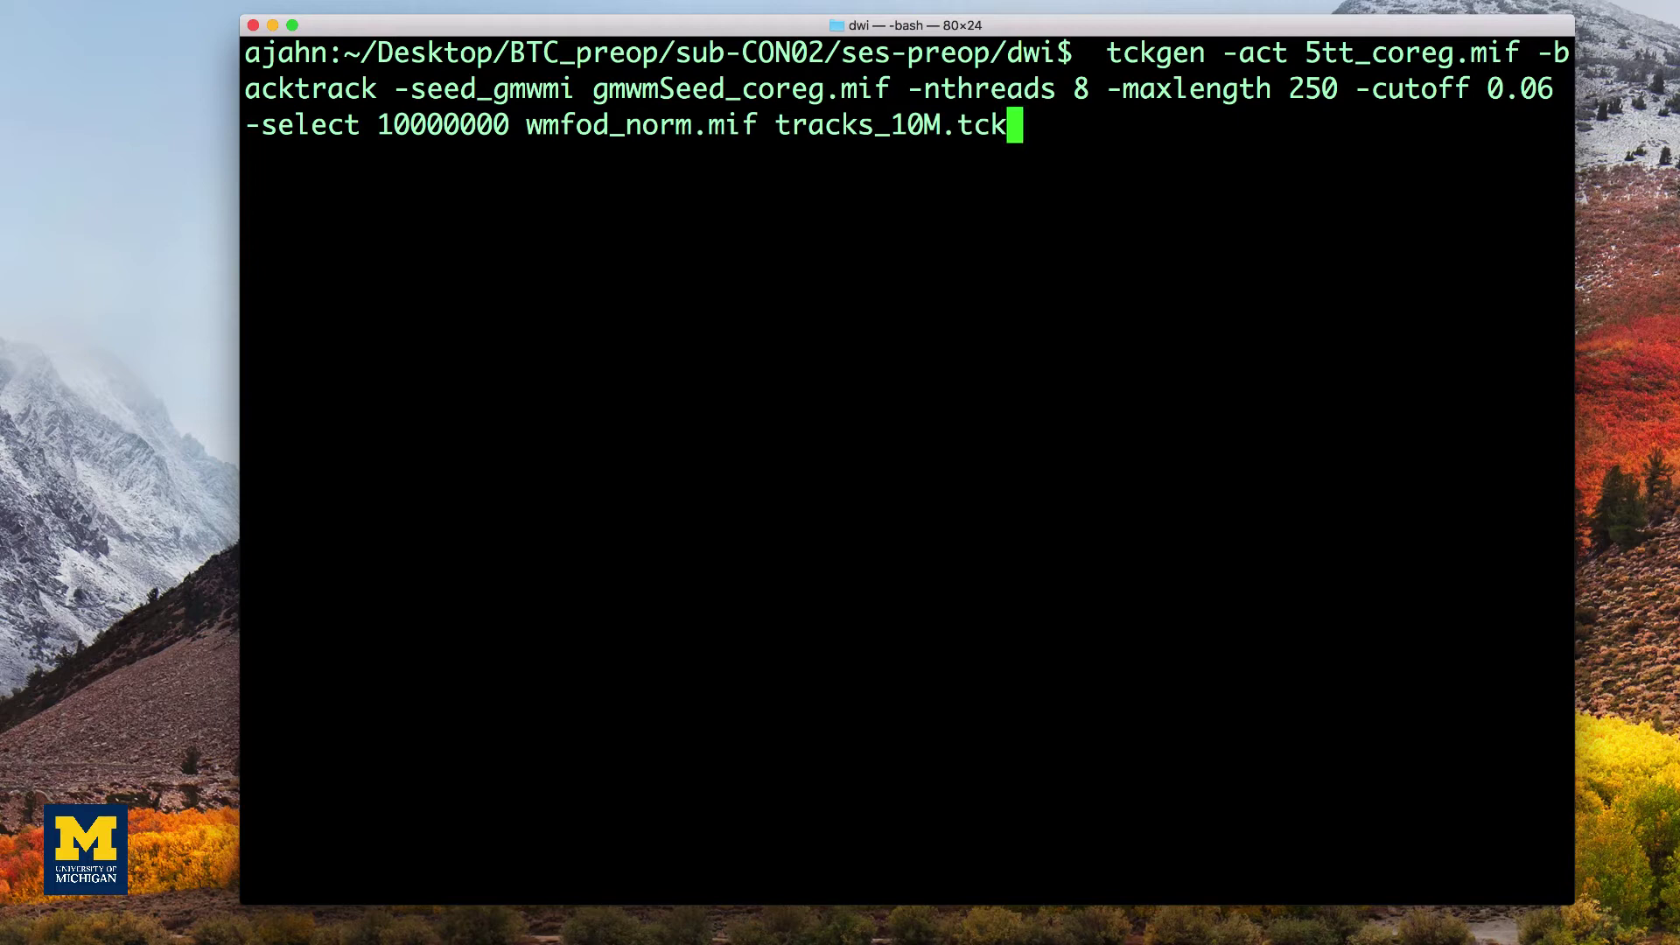
left_click_drag(1223, 54, 1284, 55)
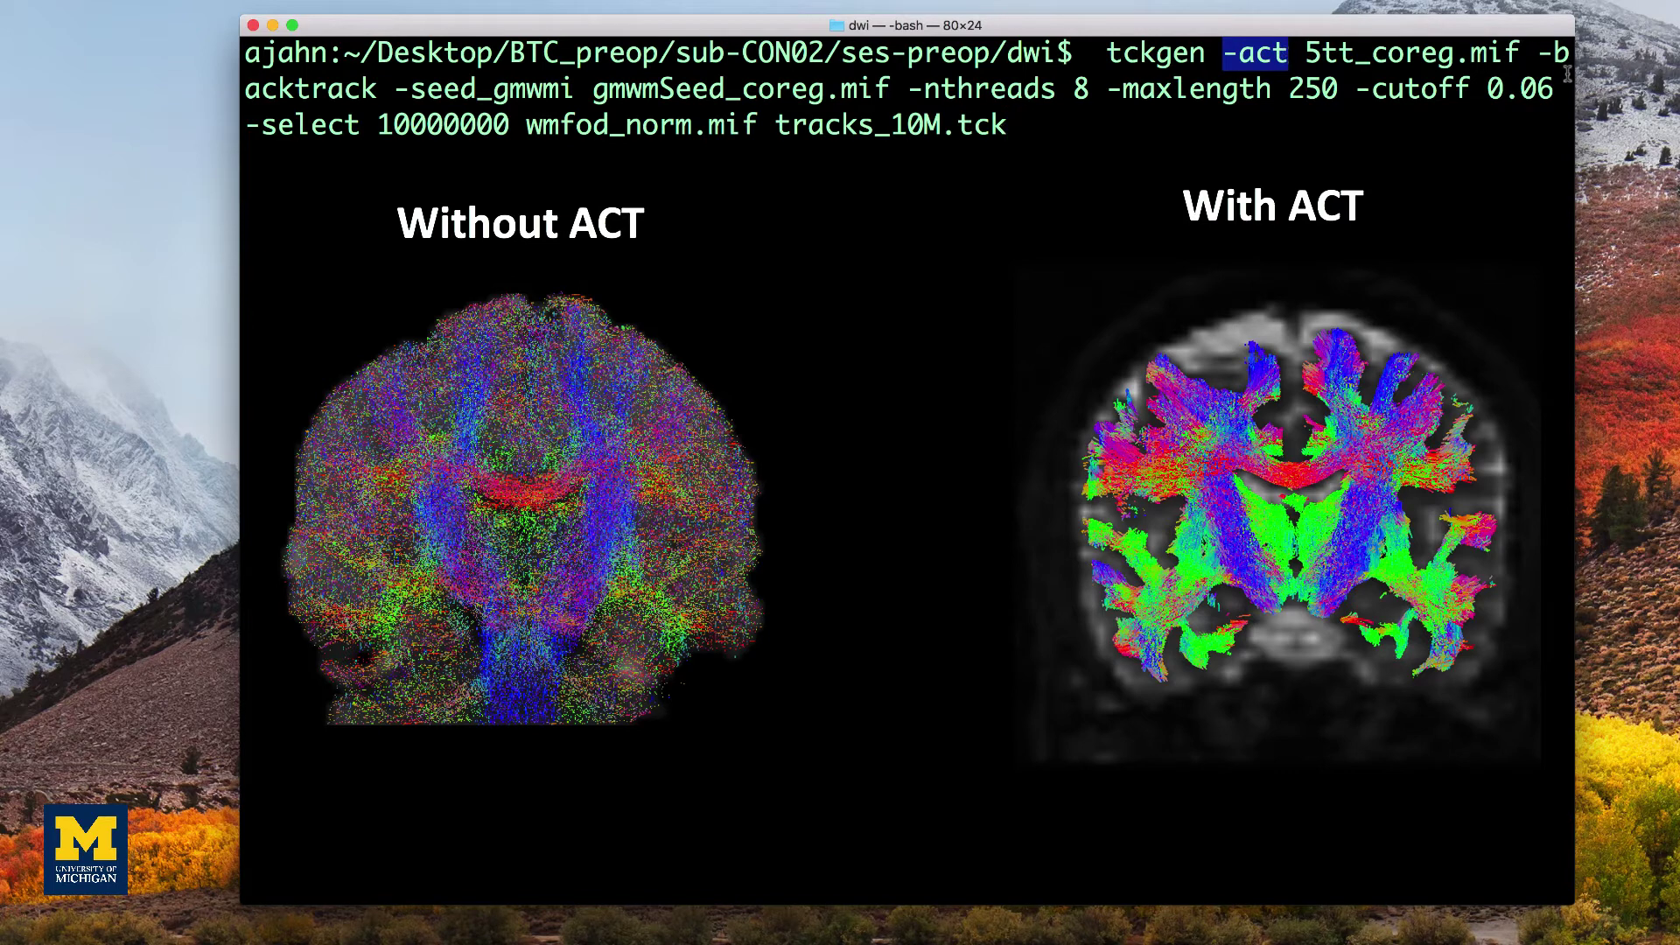
left_click_drag(1544, 67, 383, 96)
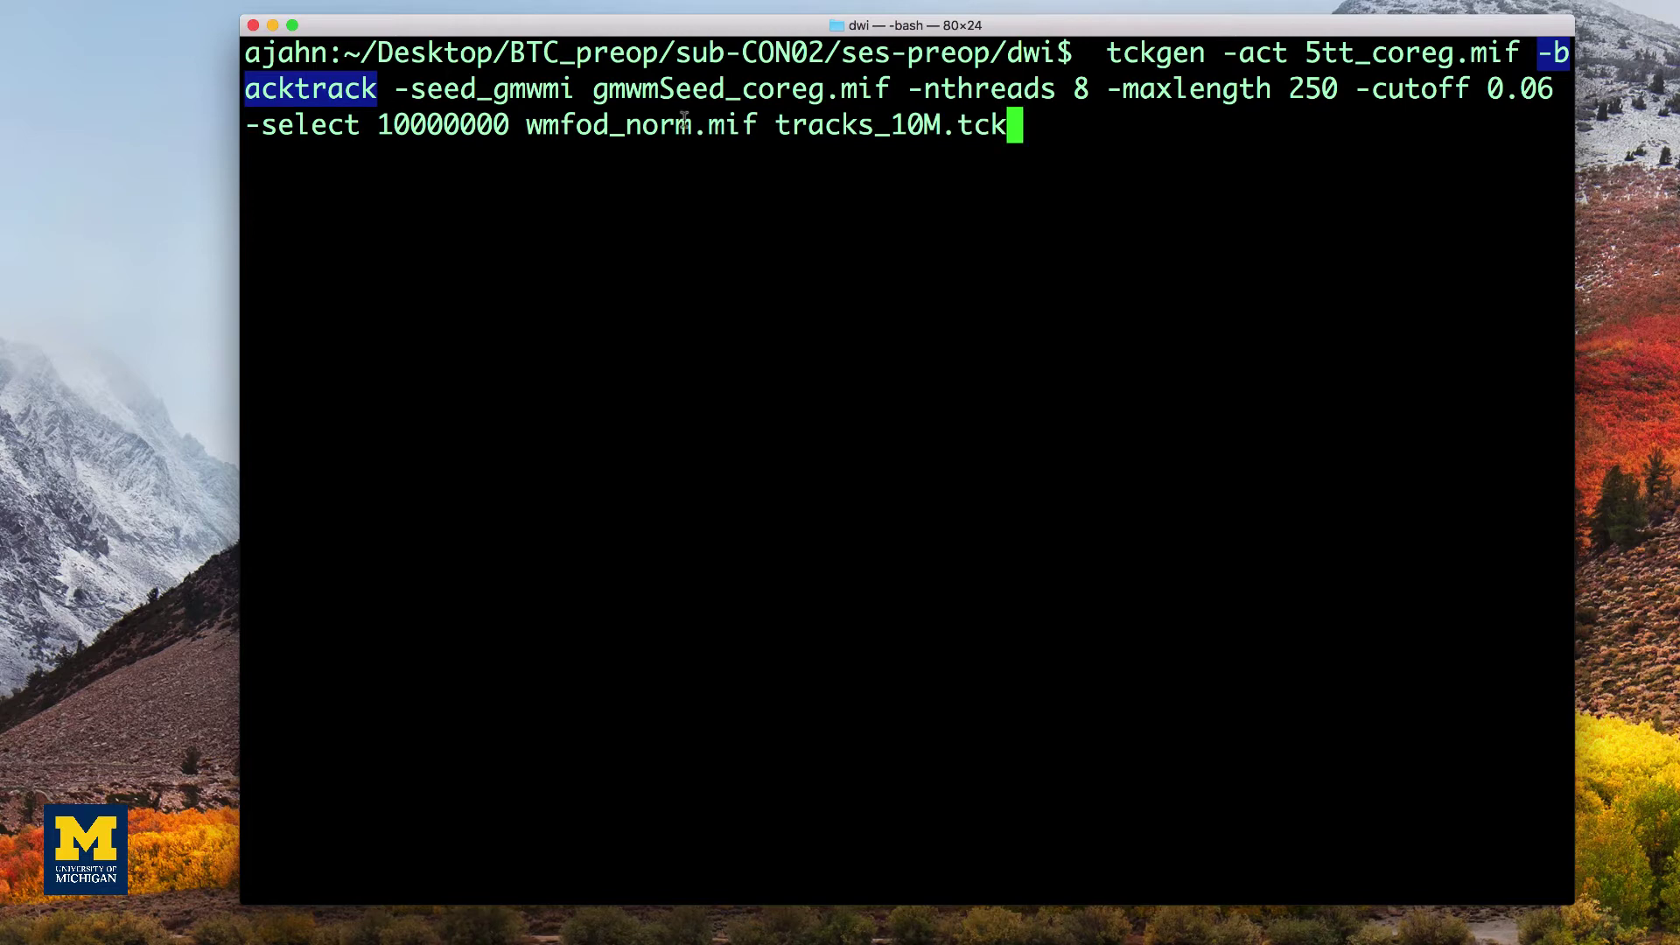
left_click_drag(1111, 91, 1336, 98)
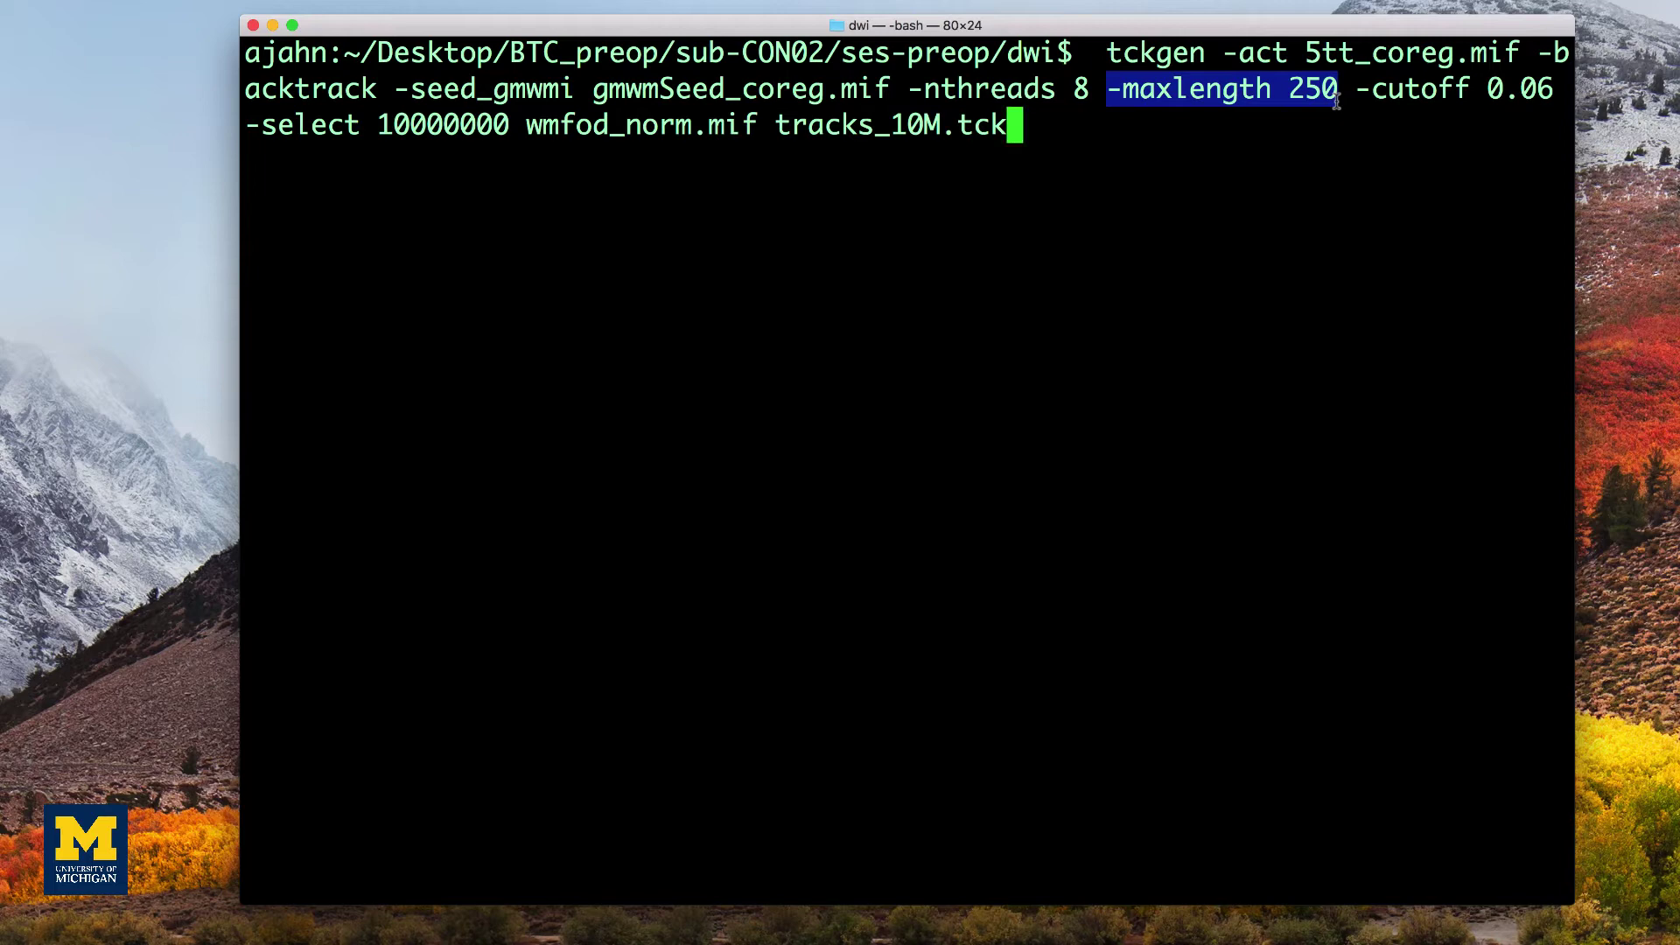
left_click_drag(1365, 95, 1559, 92)
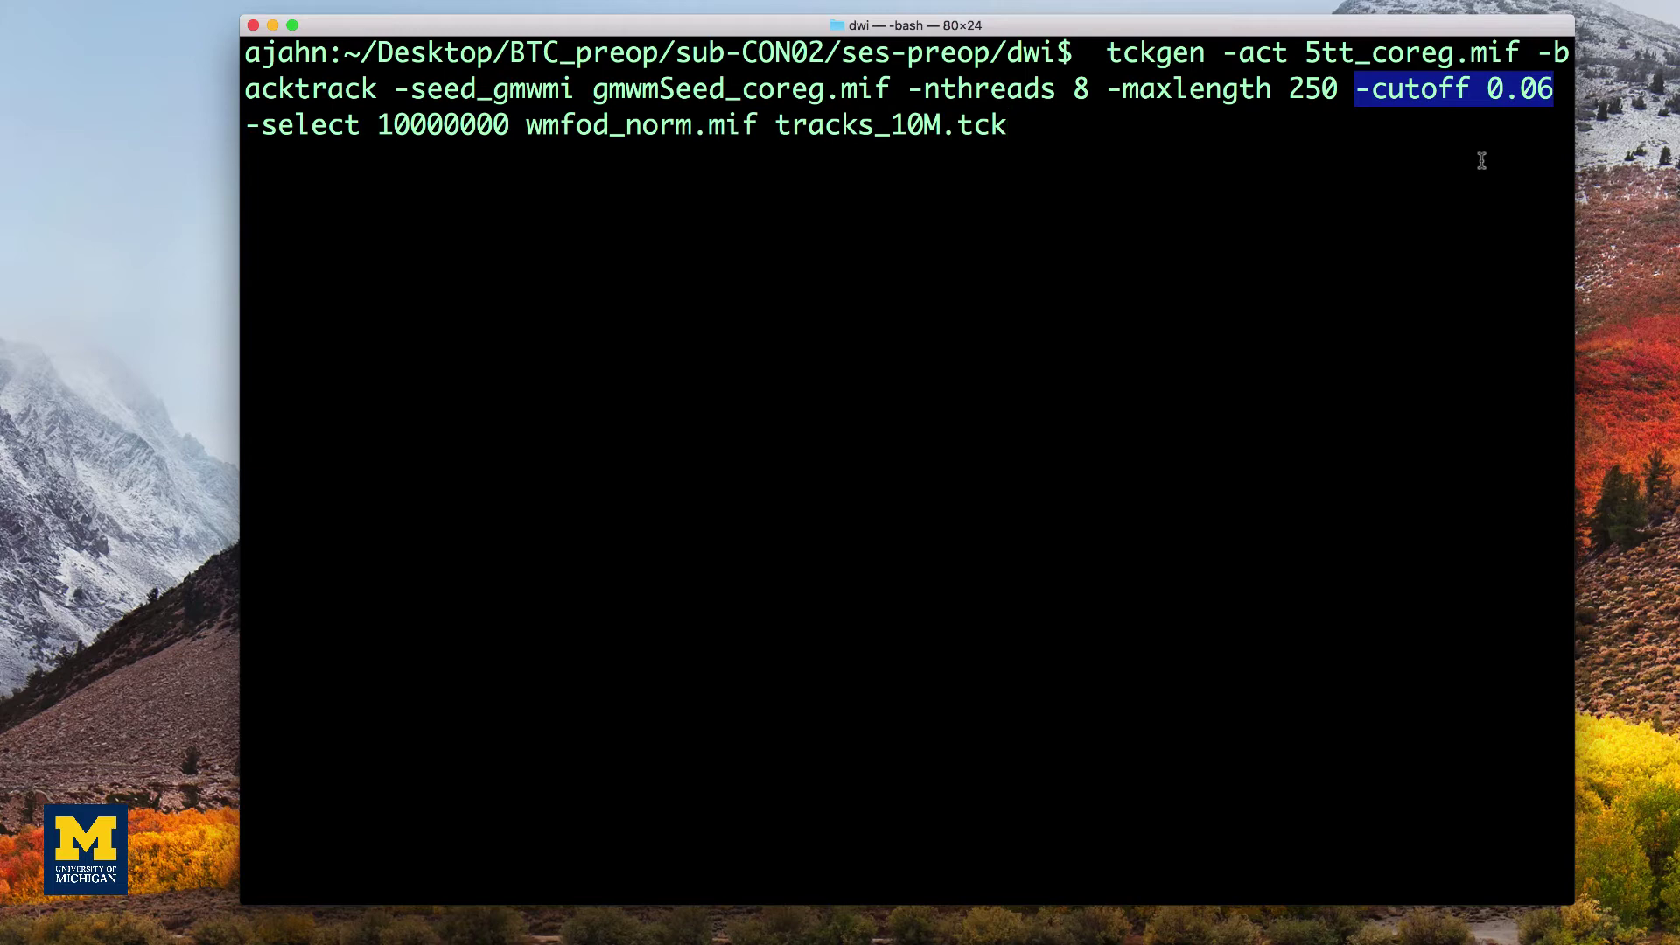
left_click(1269, 216)
left_click_drag(394, 88, 885, 104)
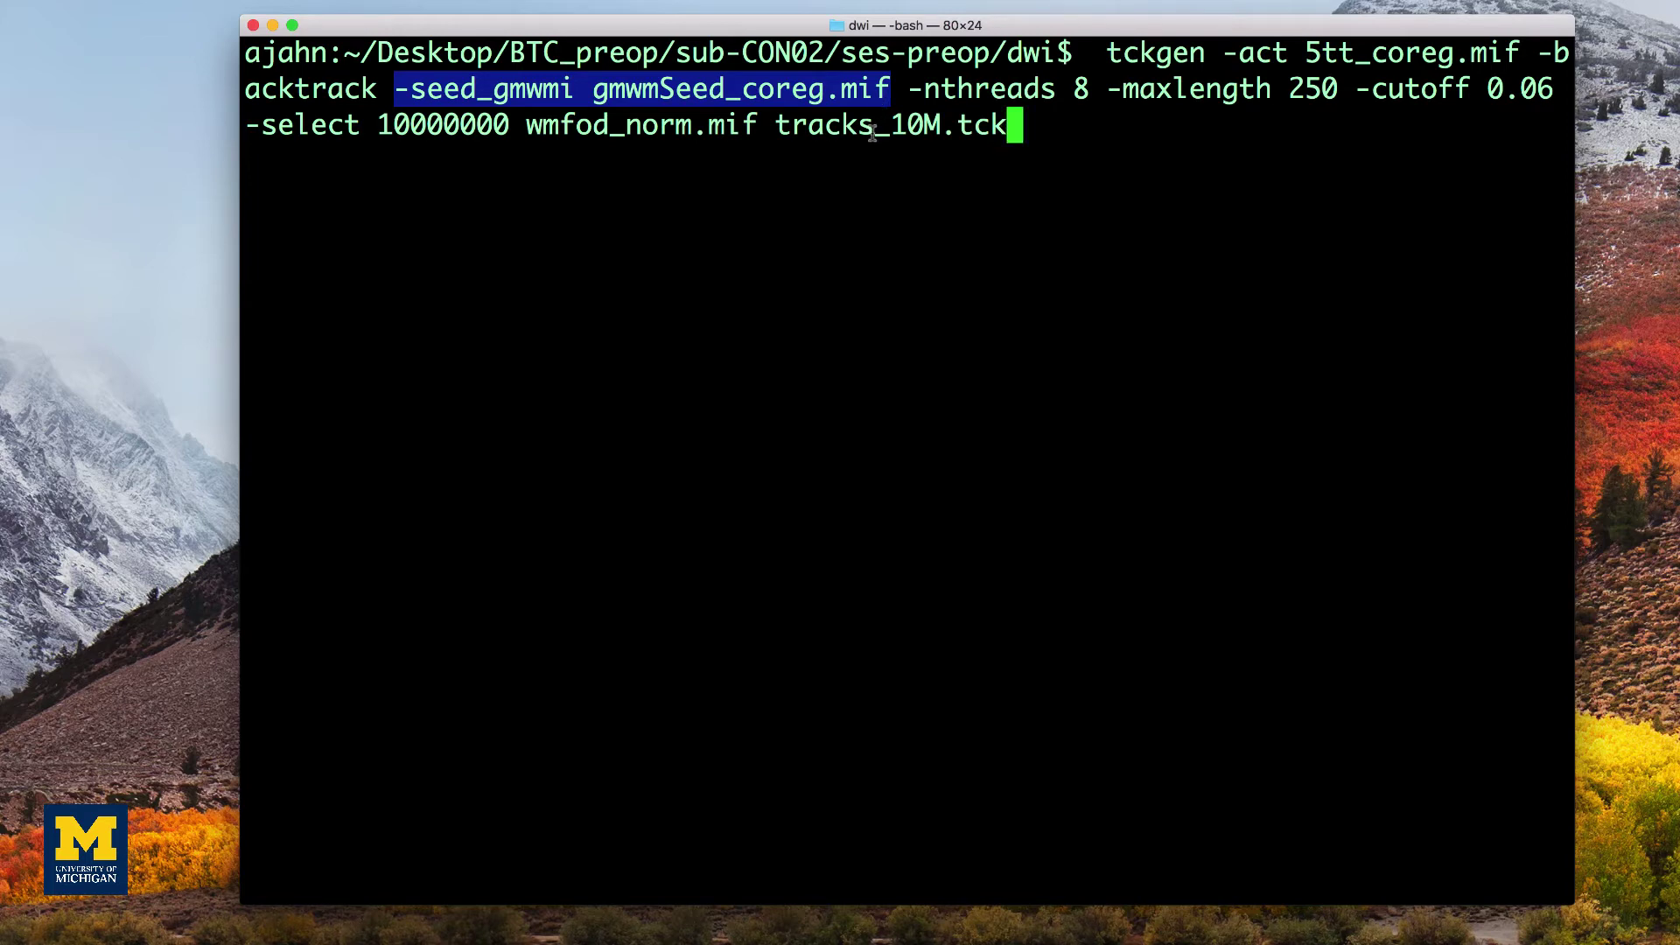
left_click(928, 107)
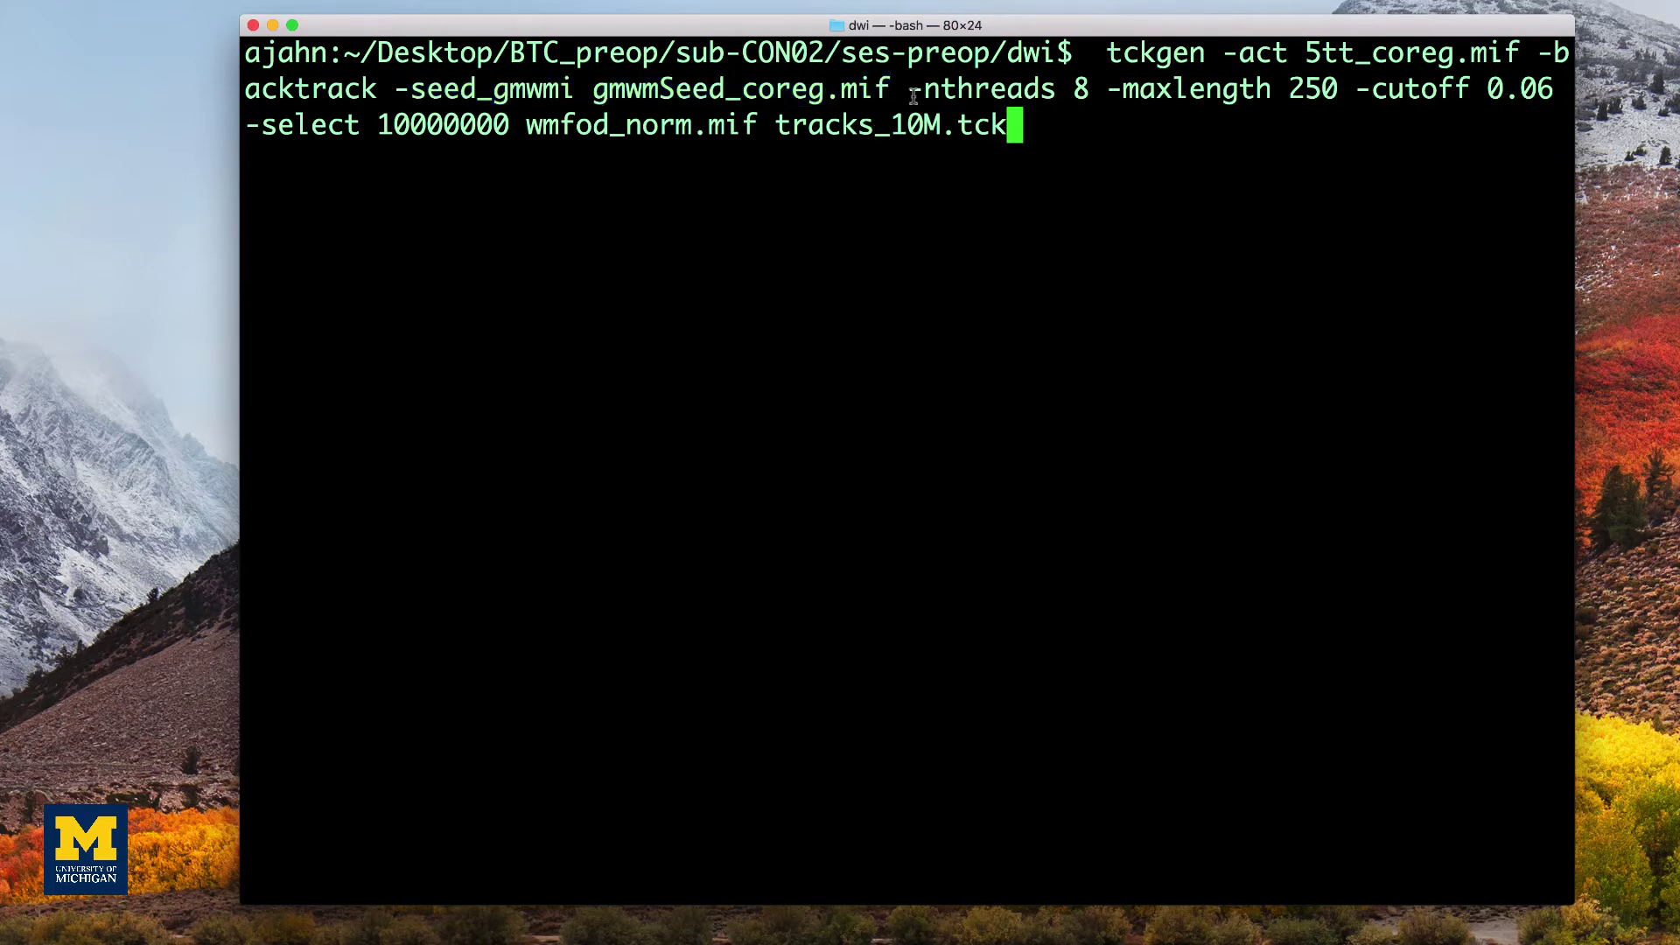
left_click_drag(912, 88, 1091, 89)
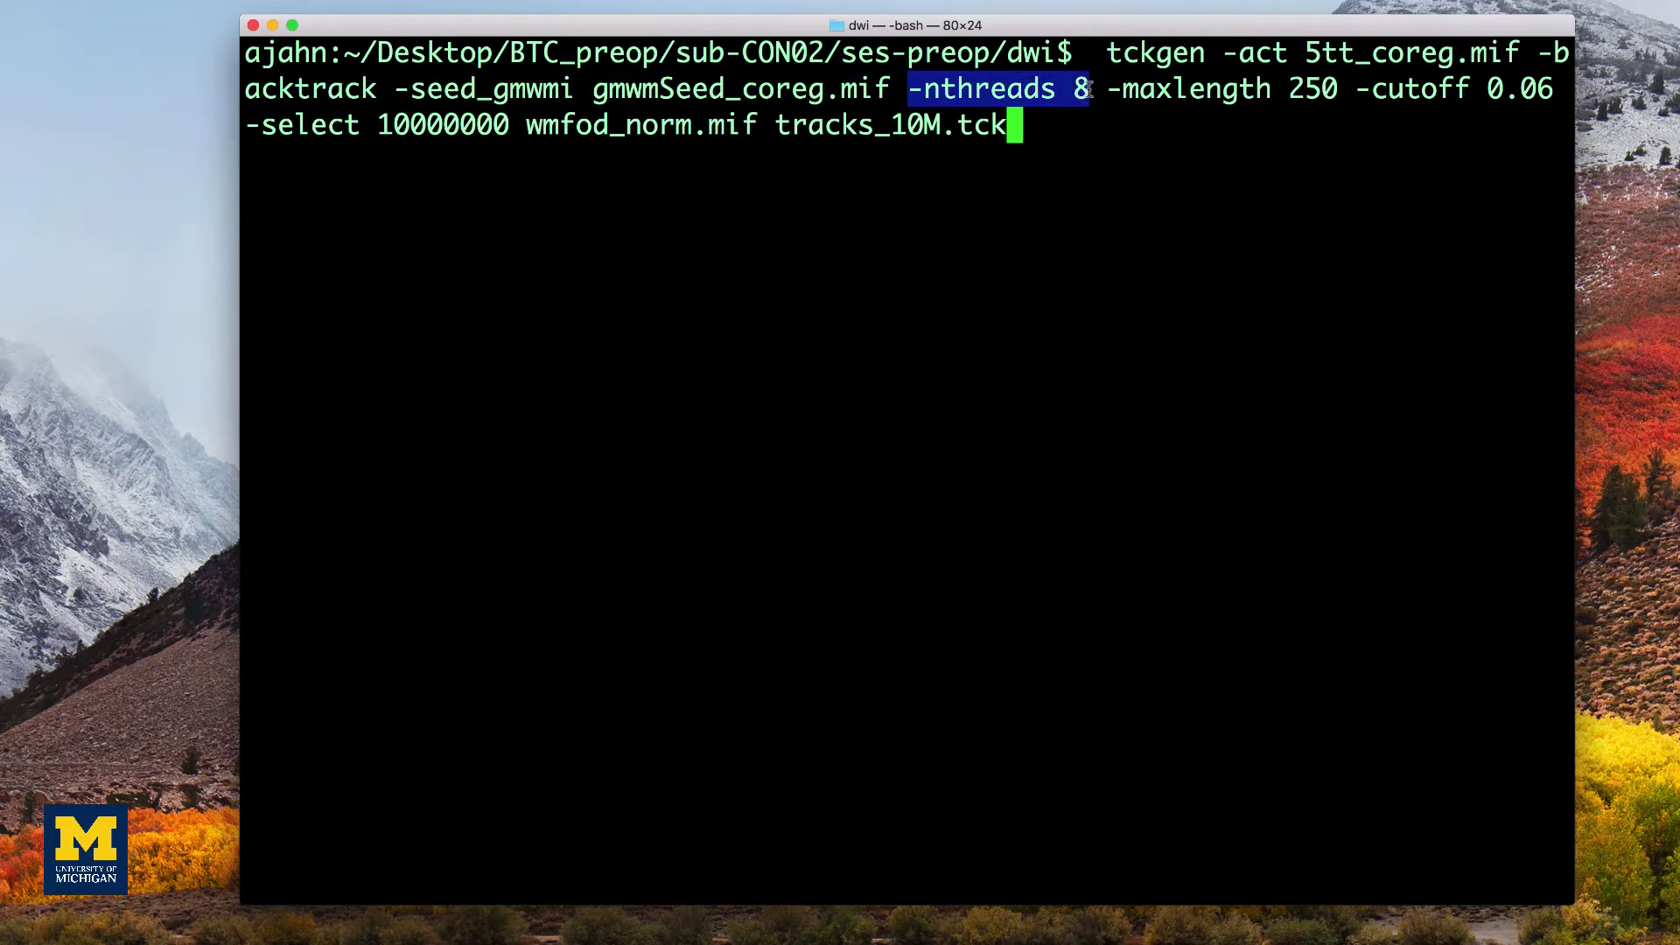
left_click_drag(509, 124, 246, 140)
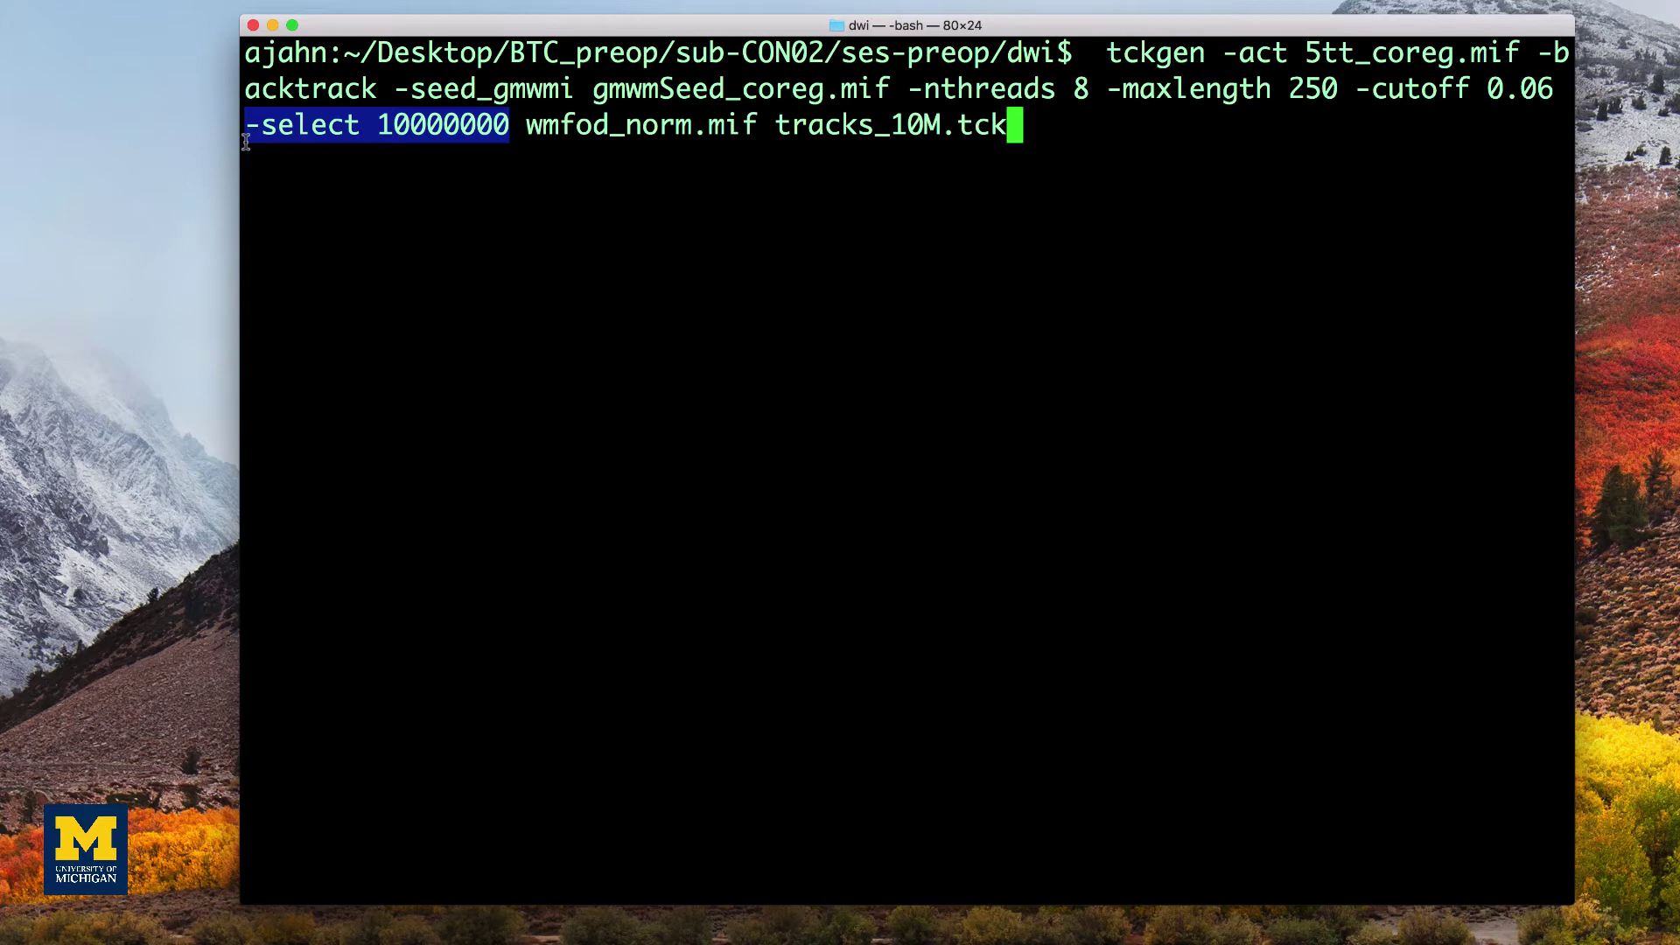
left_click_drag(525, 127, 1015, 130)
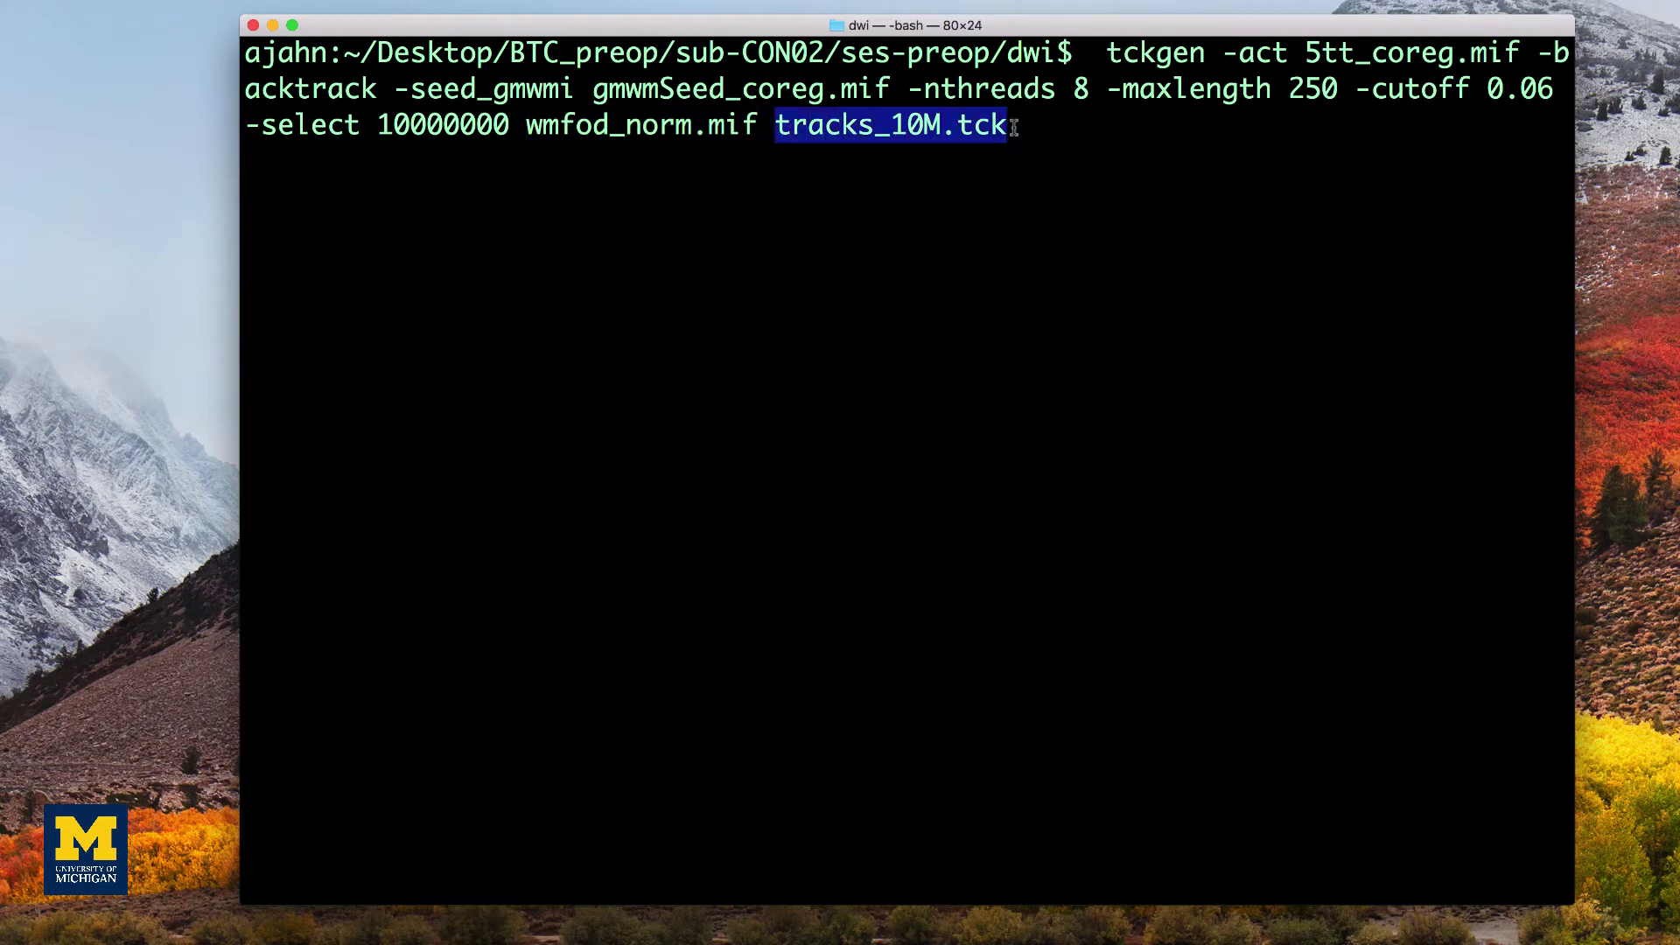
Step: Run tckgen for 10,000,000 streamlines, then tckedit -number 200k into smallerTracks_200k.tck
left_click(1045, 176)
key("Return")
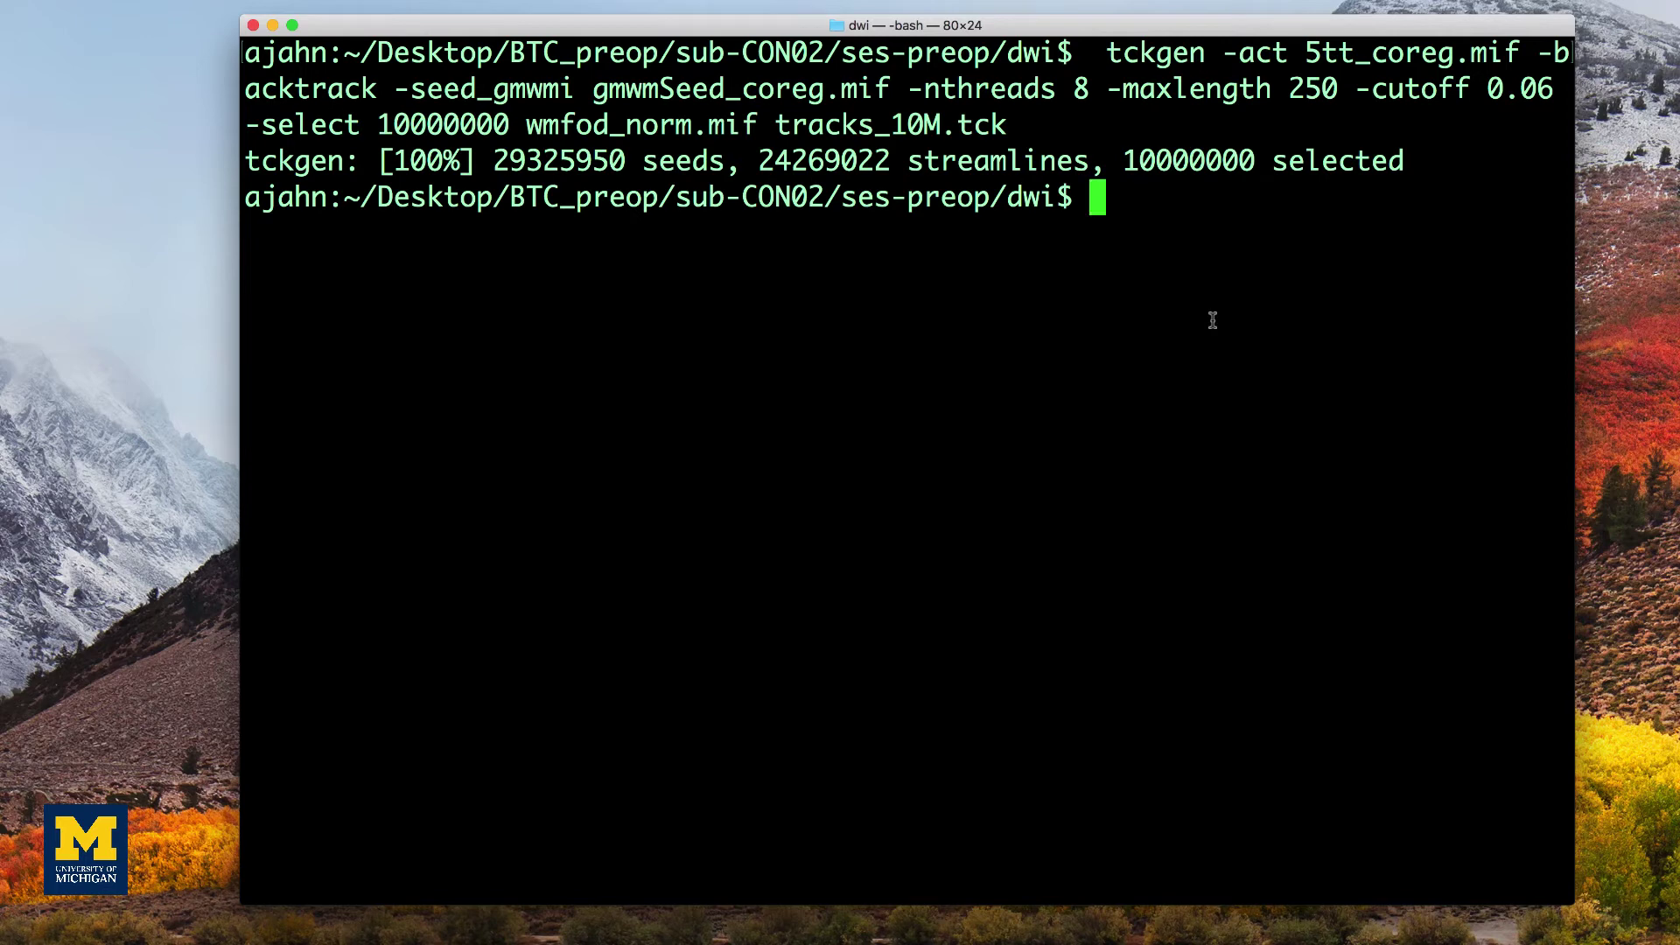
type("tckedit tracks_10M.tck -number 200k smallerTracks_200k.tck")
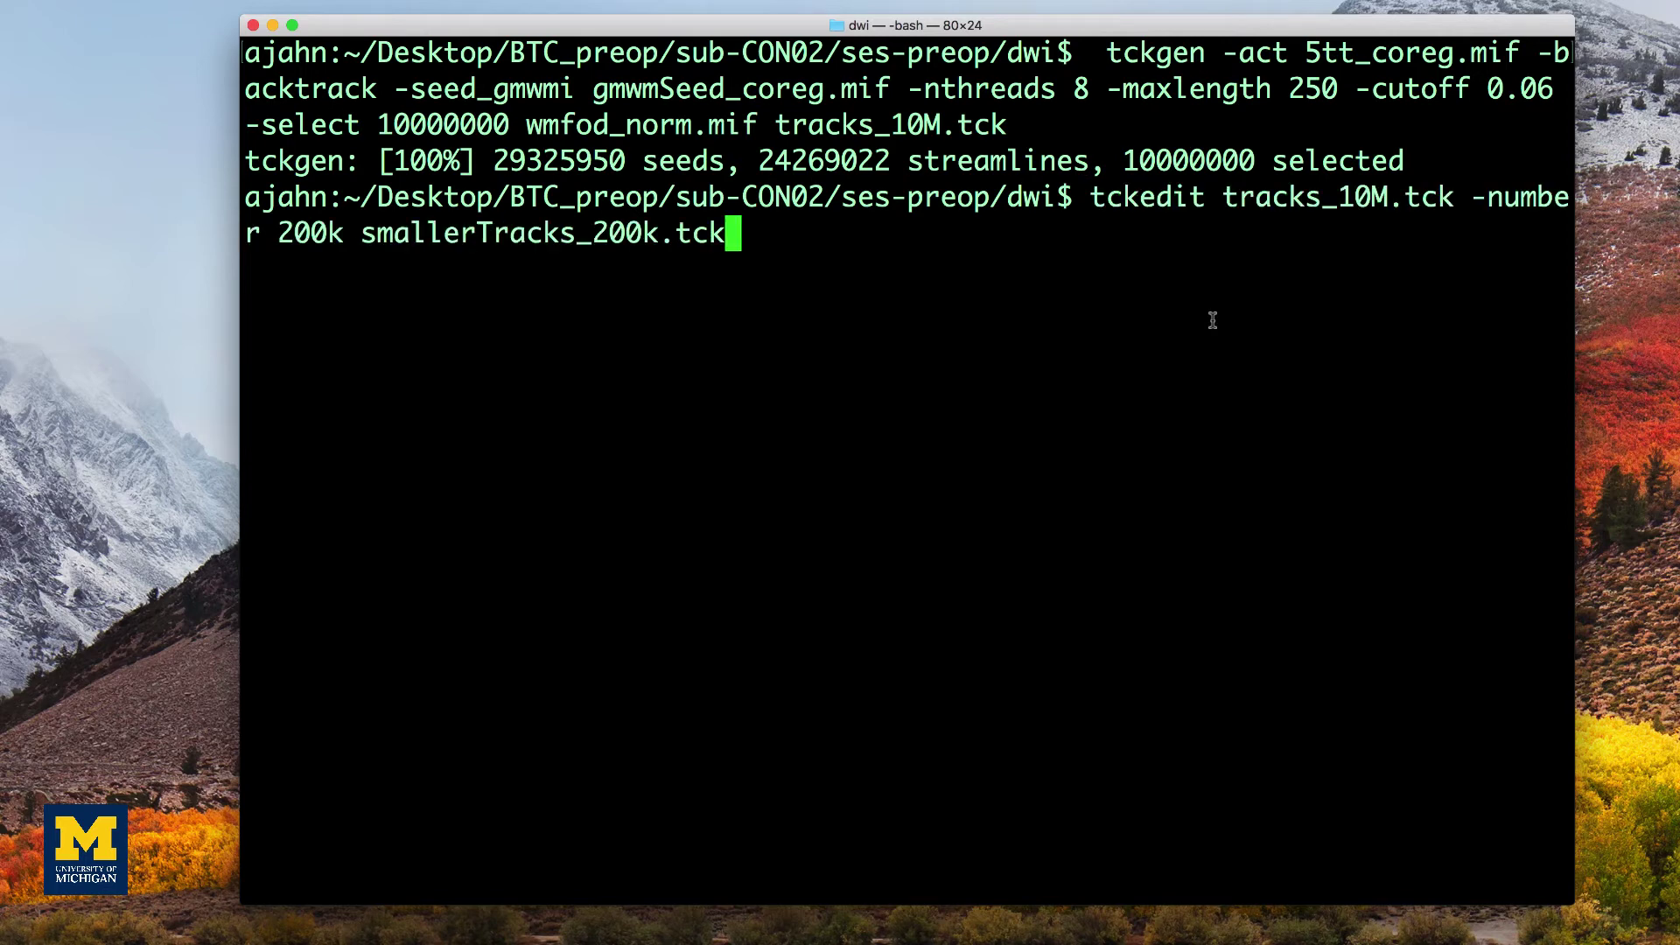
key("Return")
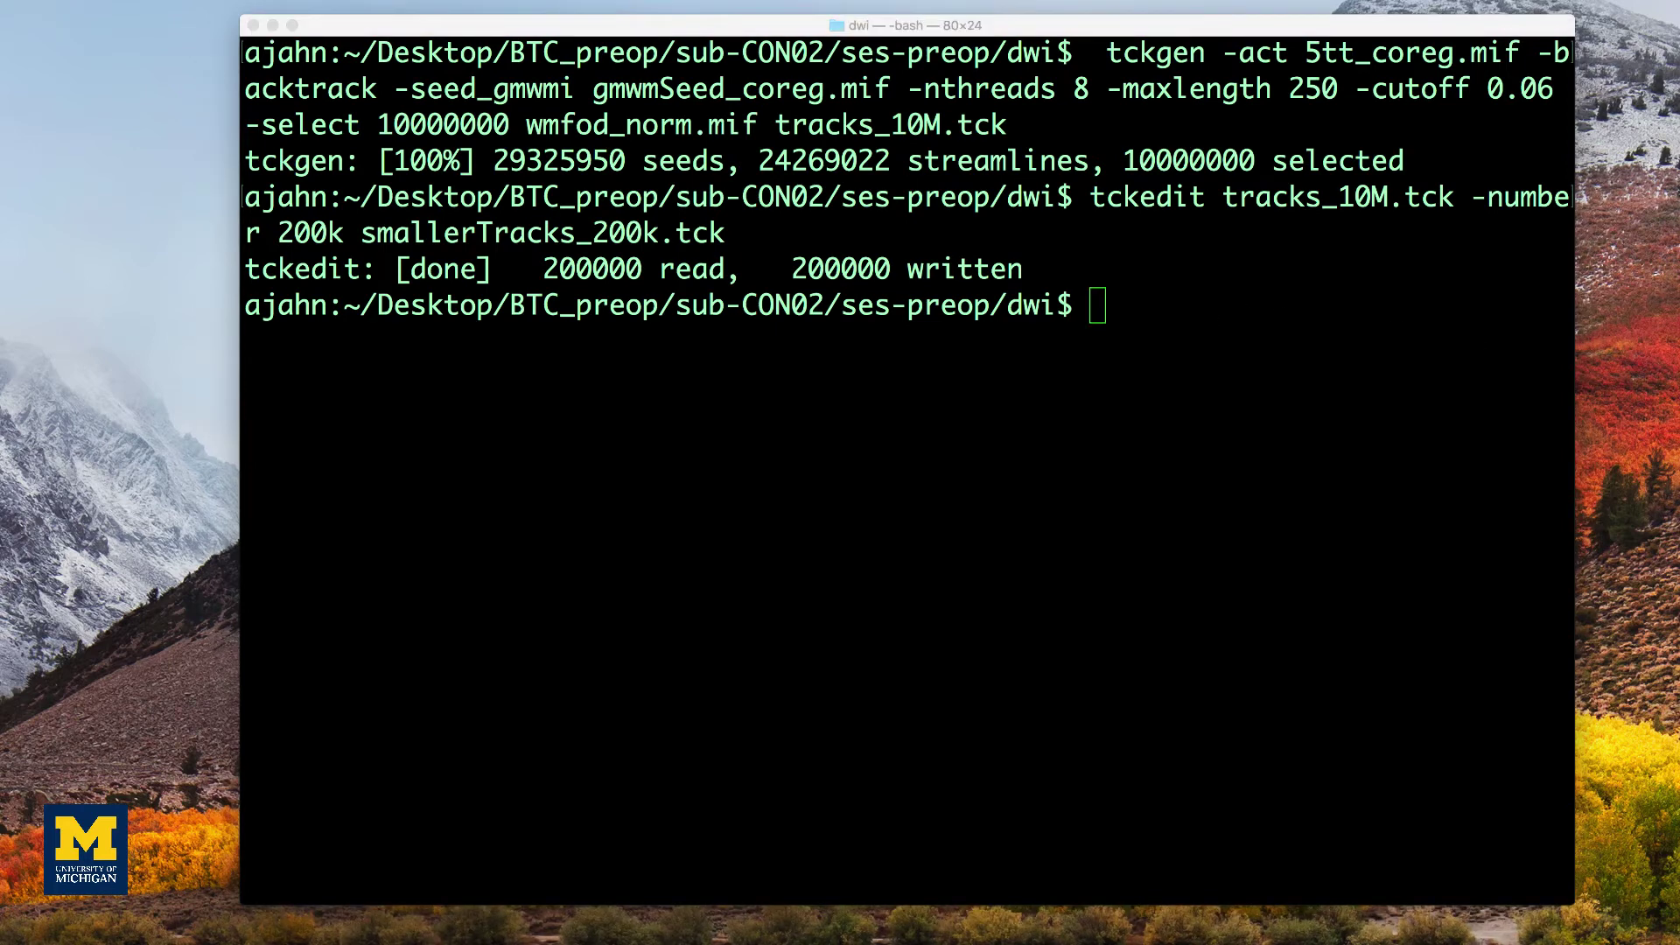
left_click(1211, 448)
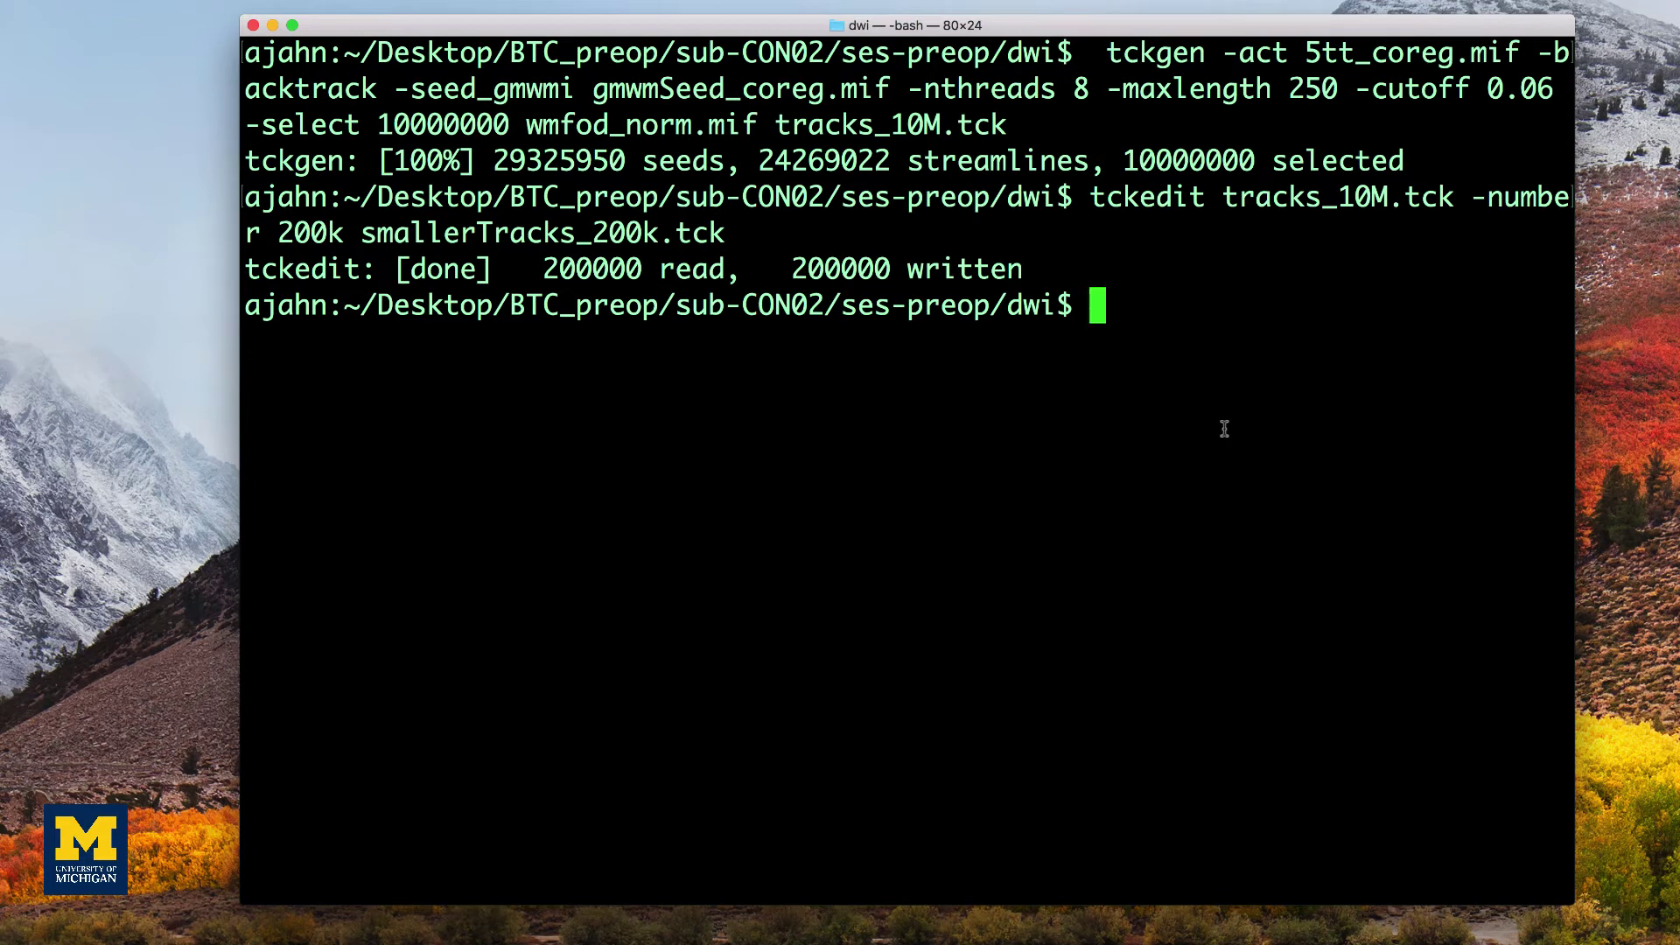
Step: Open sub-02_den_preproc_unbiased.mif in mrview with smallerTracks_200k.tck loaded, in Ortho view
type("mrview sub-02_den_preproc_unbiased.mif -tractography.load smallerTracks_200k.tck")
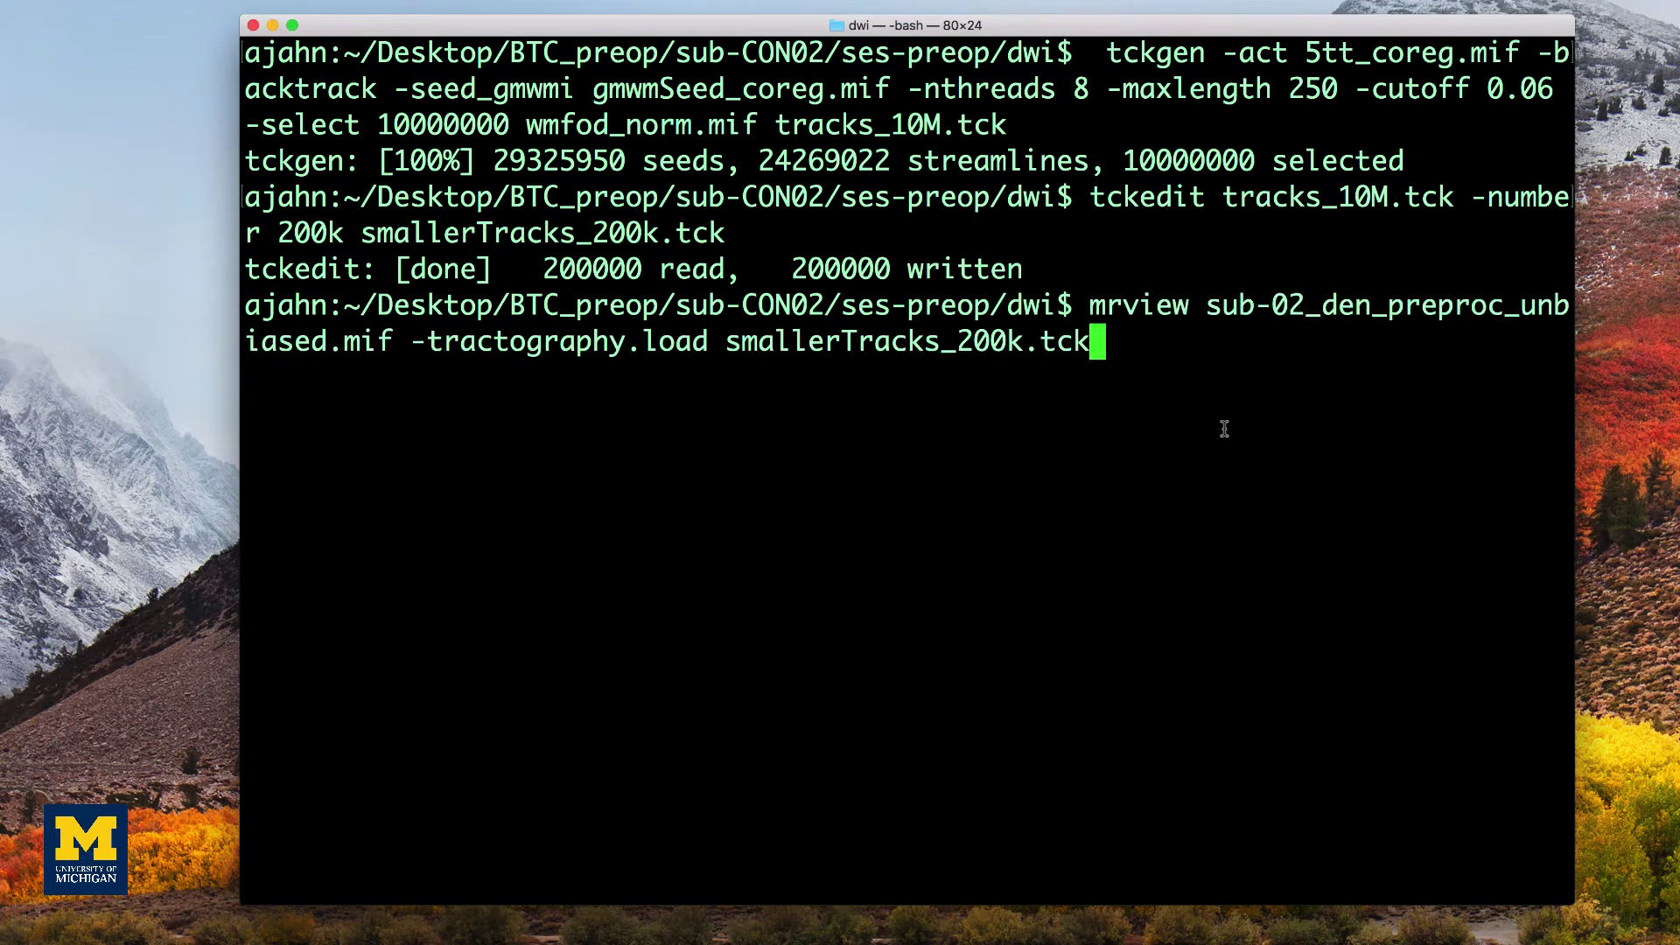
key("Return")
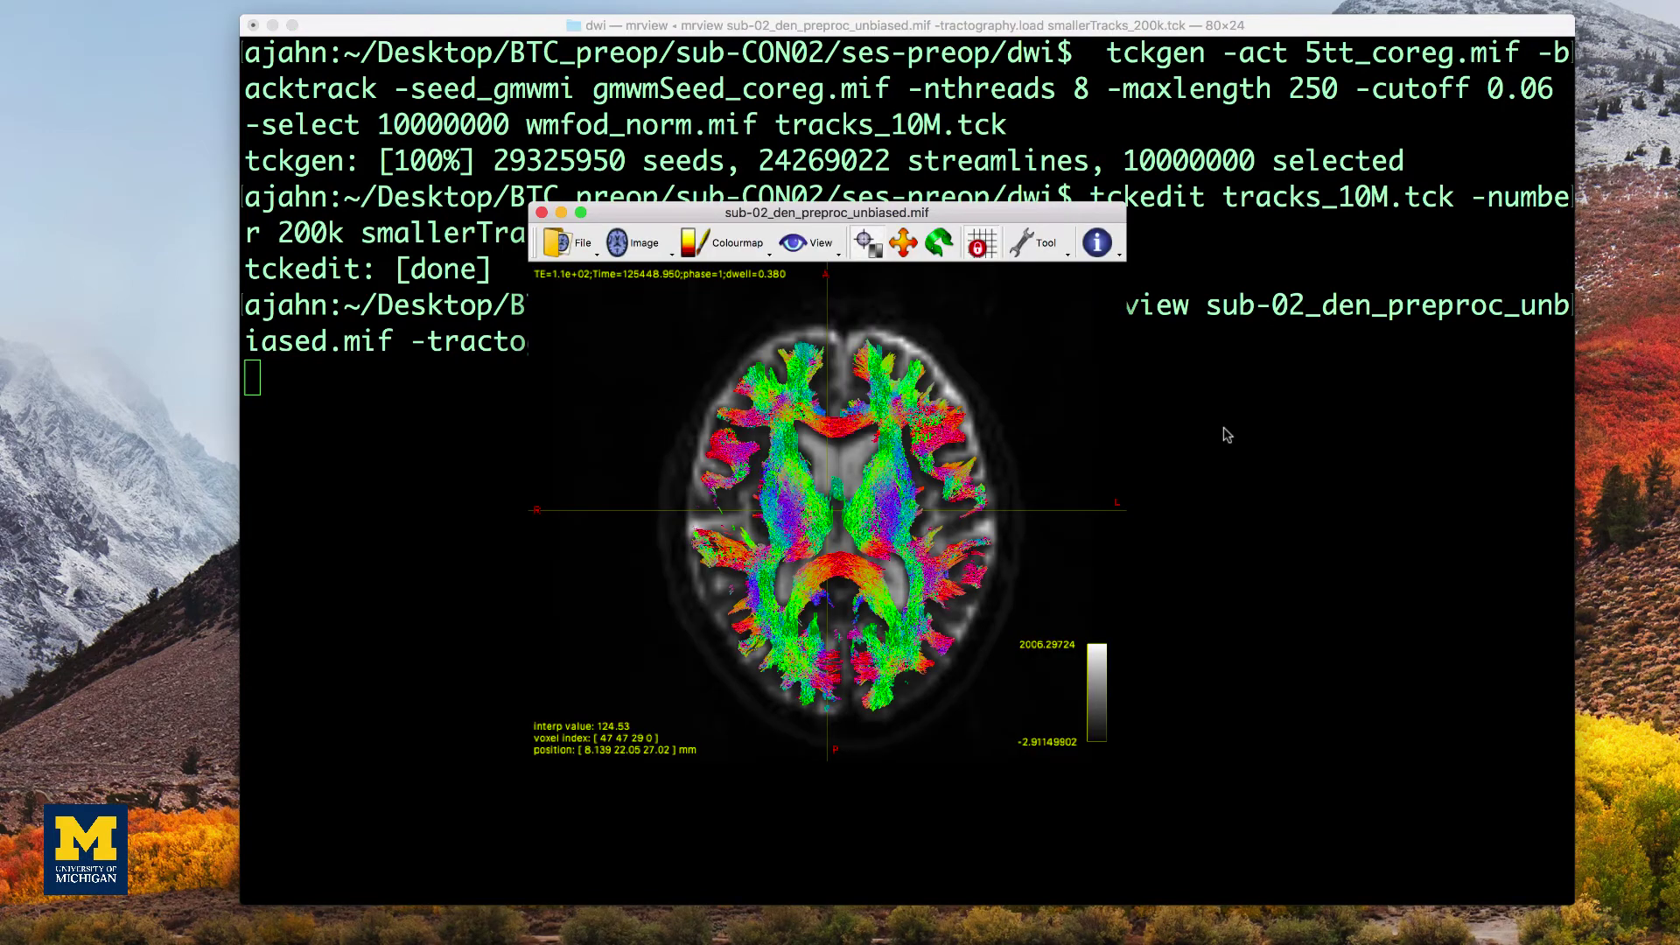
left_click(810, 244)
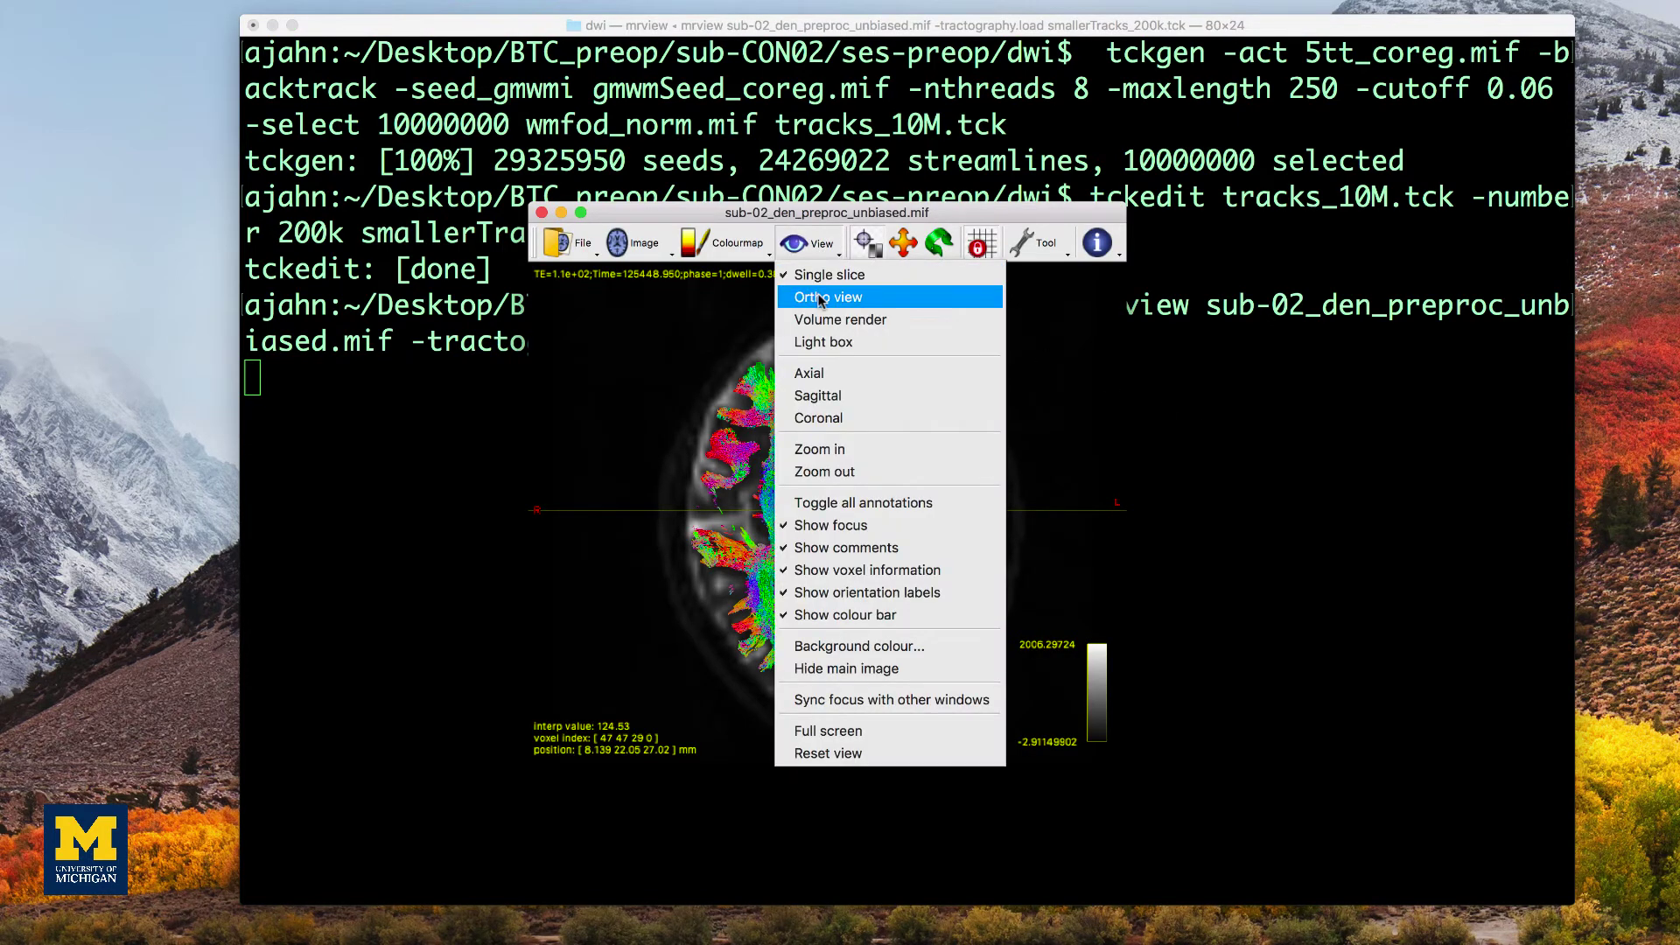
left_click(821, 298)
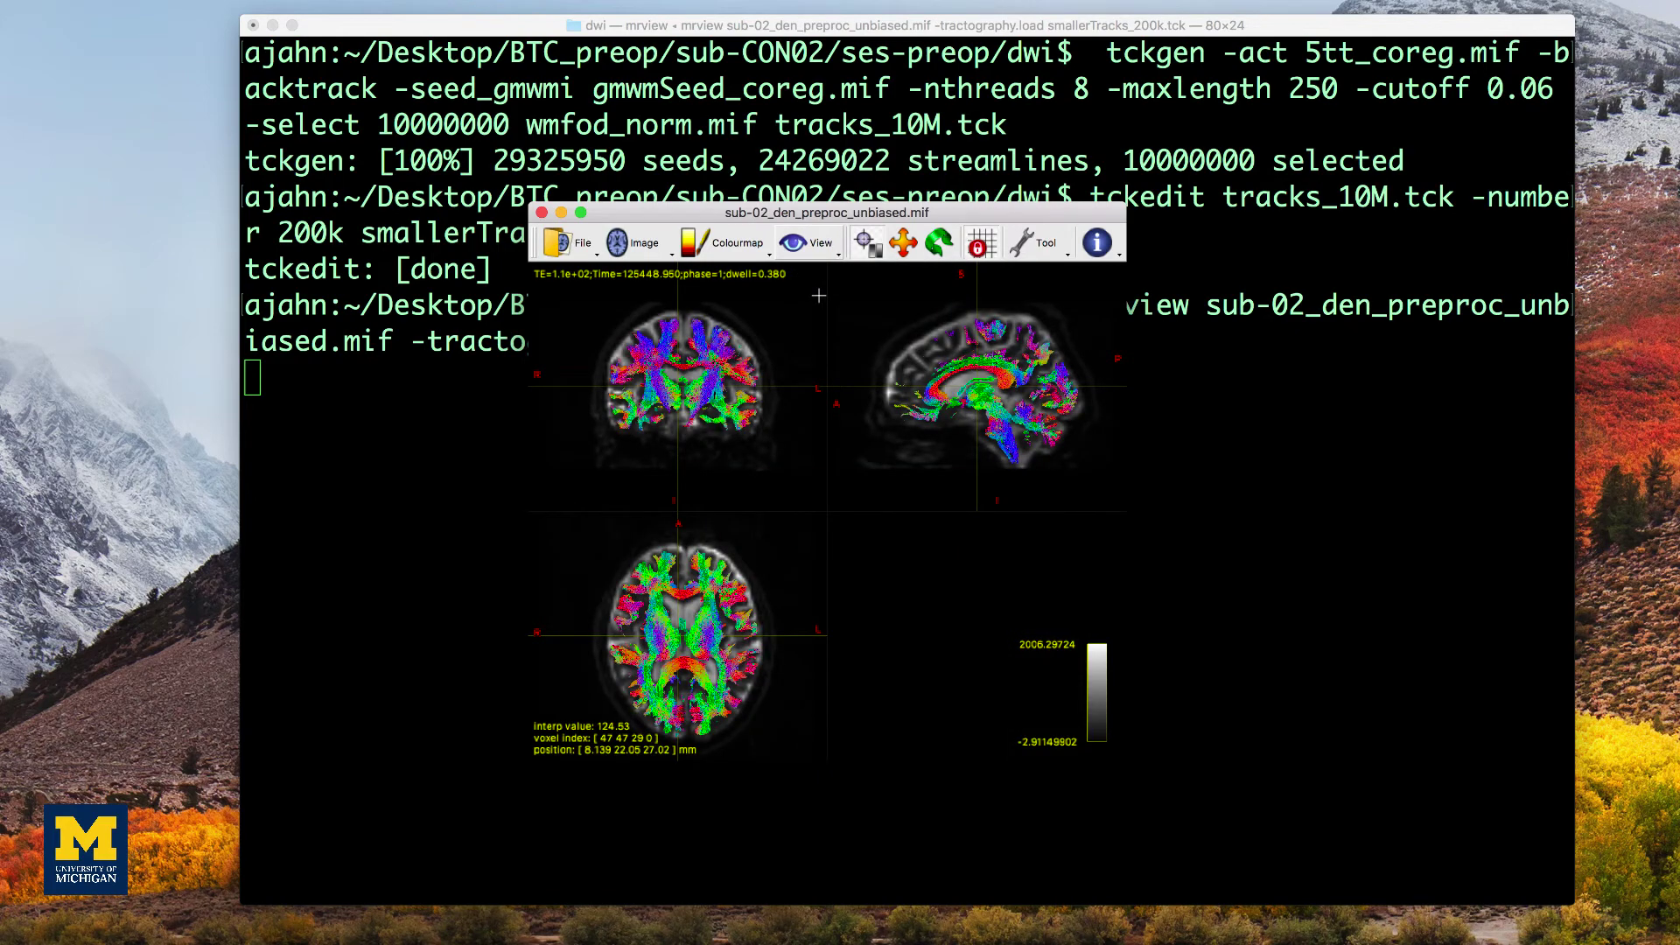
Step: Zoom into the ortho views and move the focus point through the brain slices
scroll(986, 355, "up", 5)
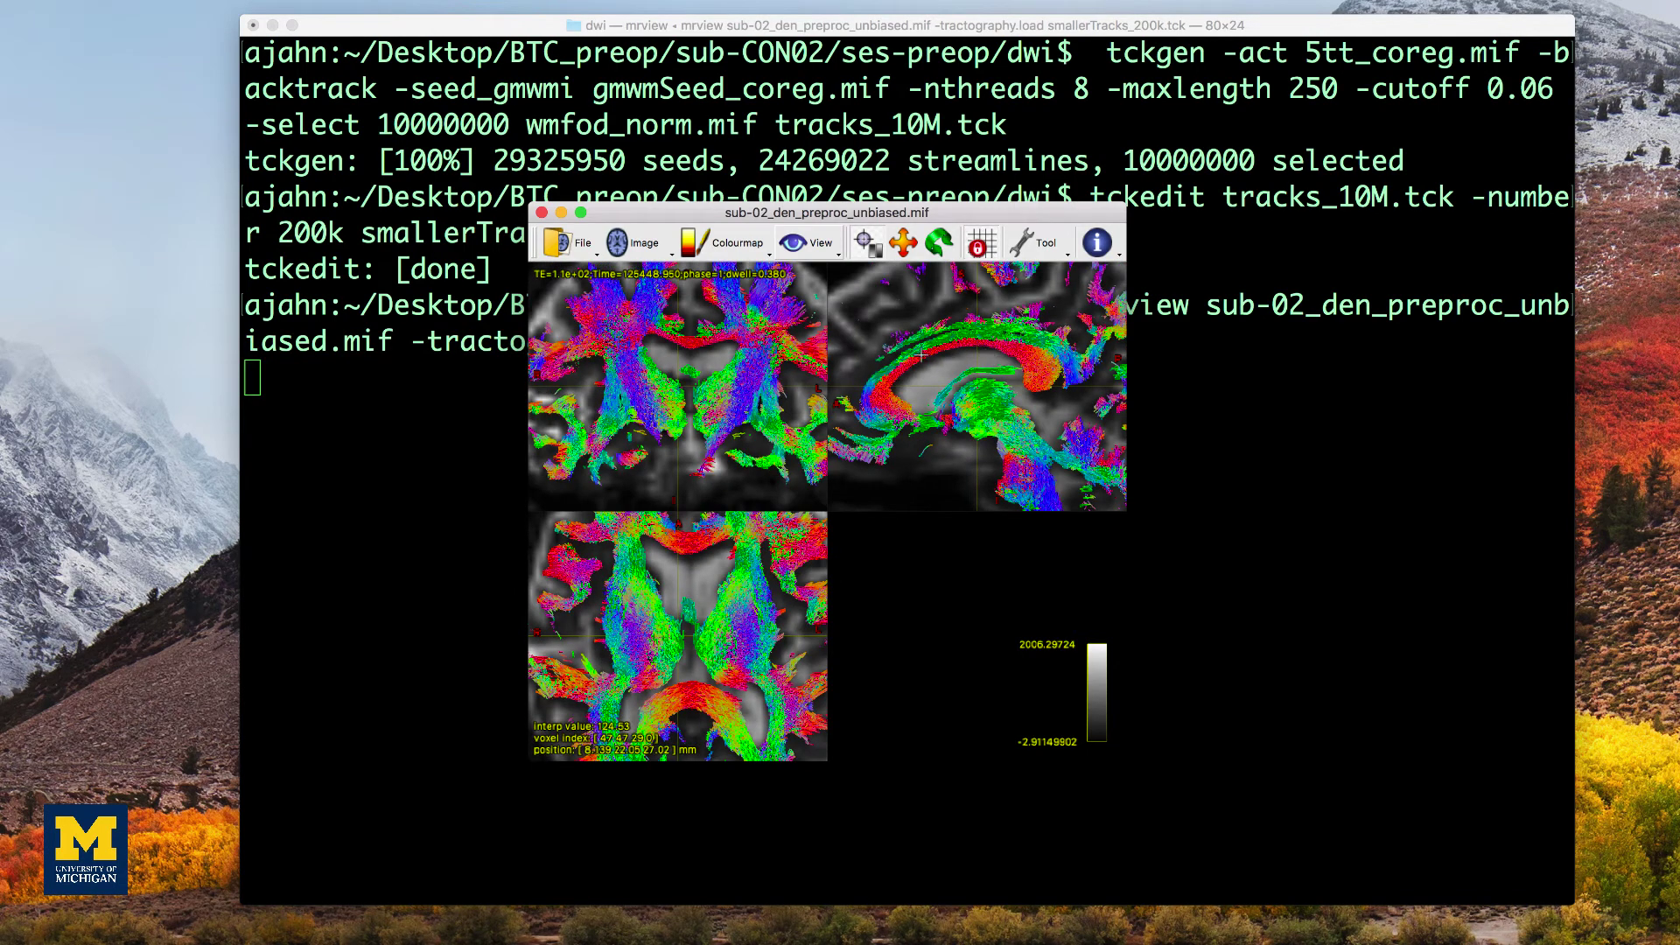
left_click(691, 341)
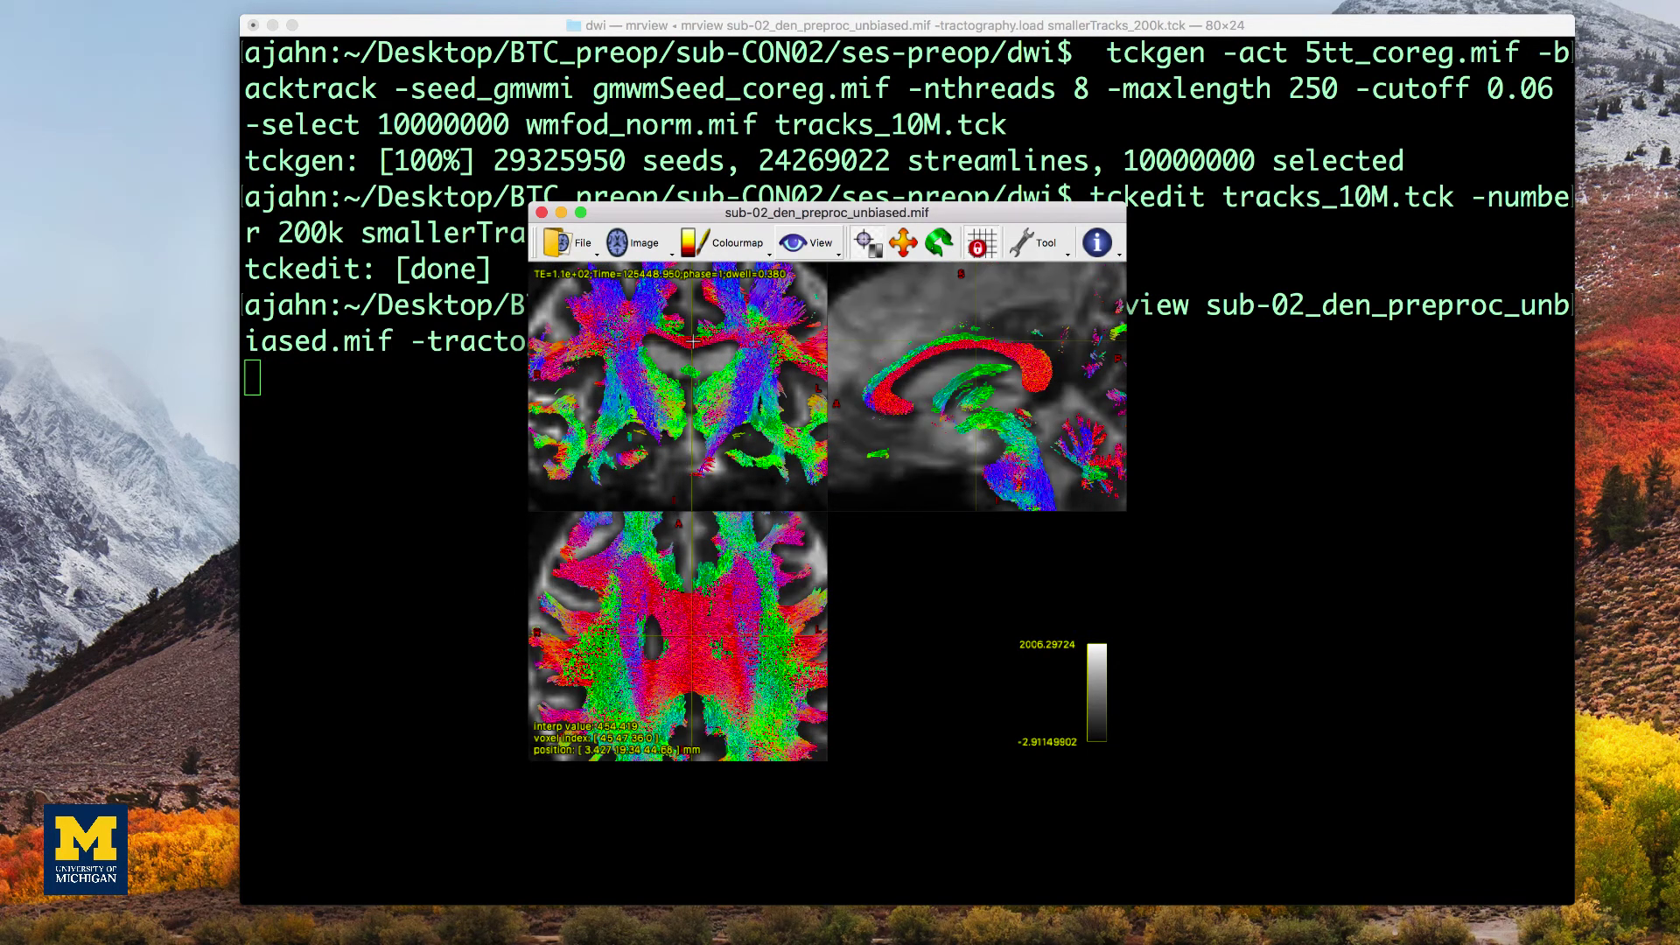
left_click(691, 341)
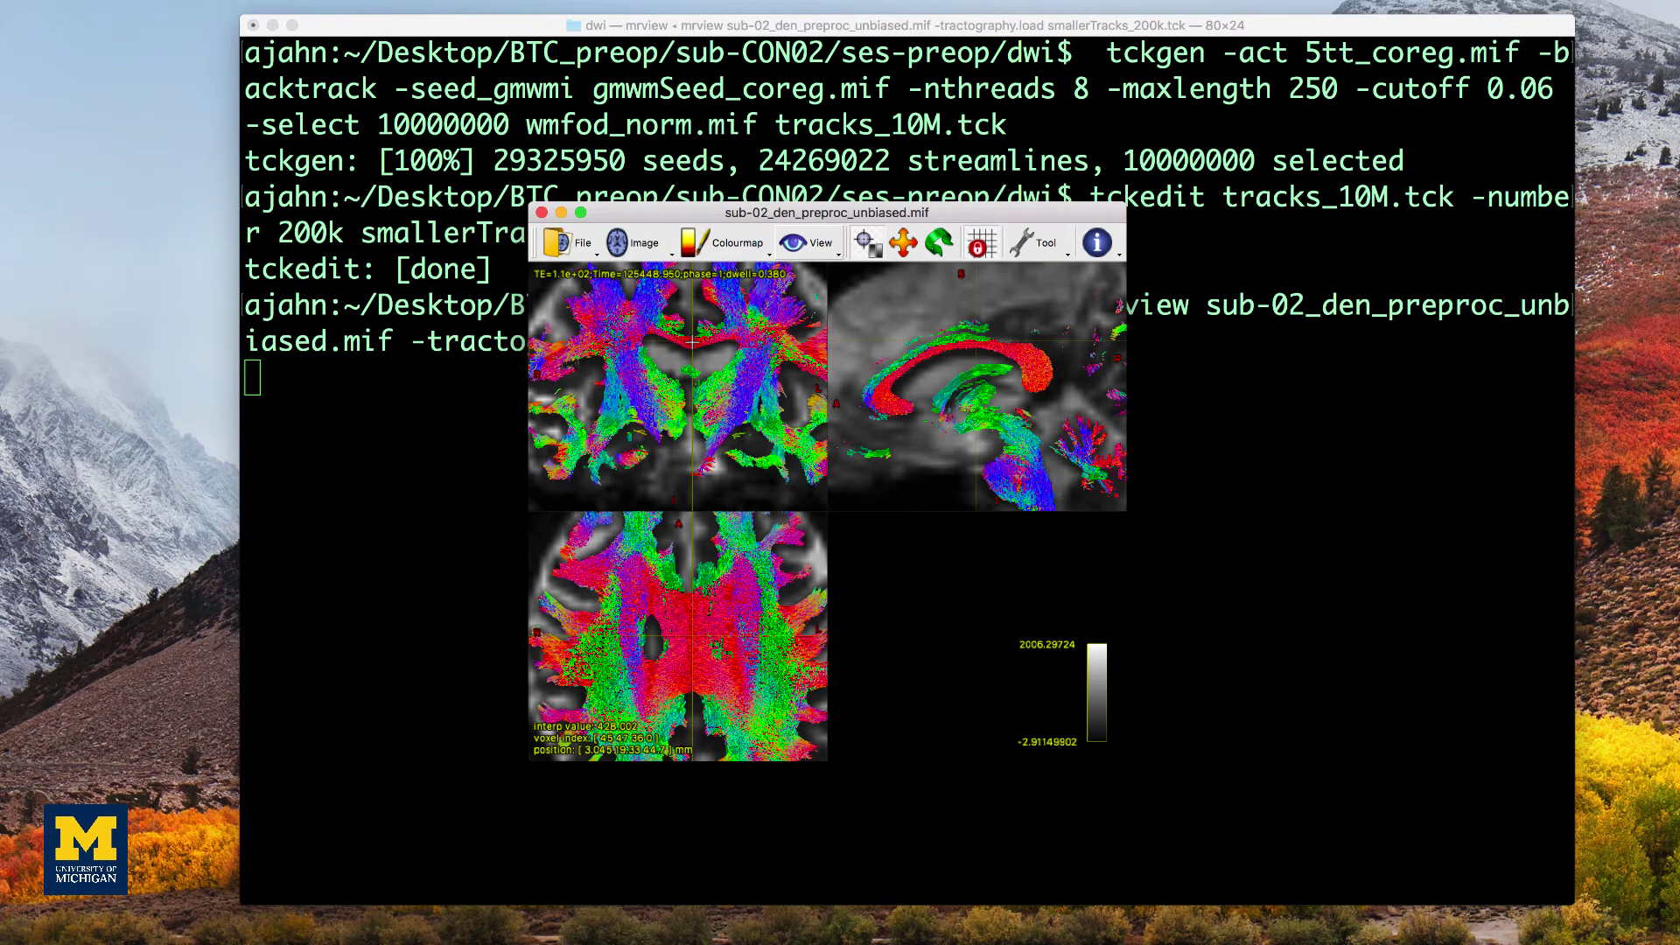
left_click(746, 389)
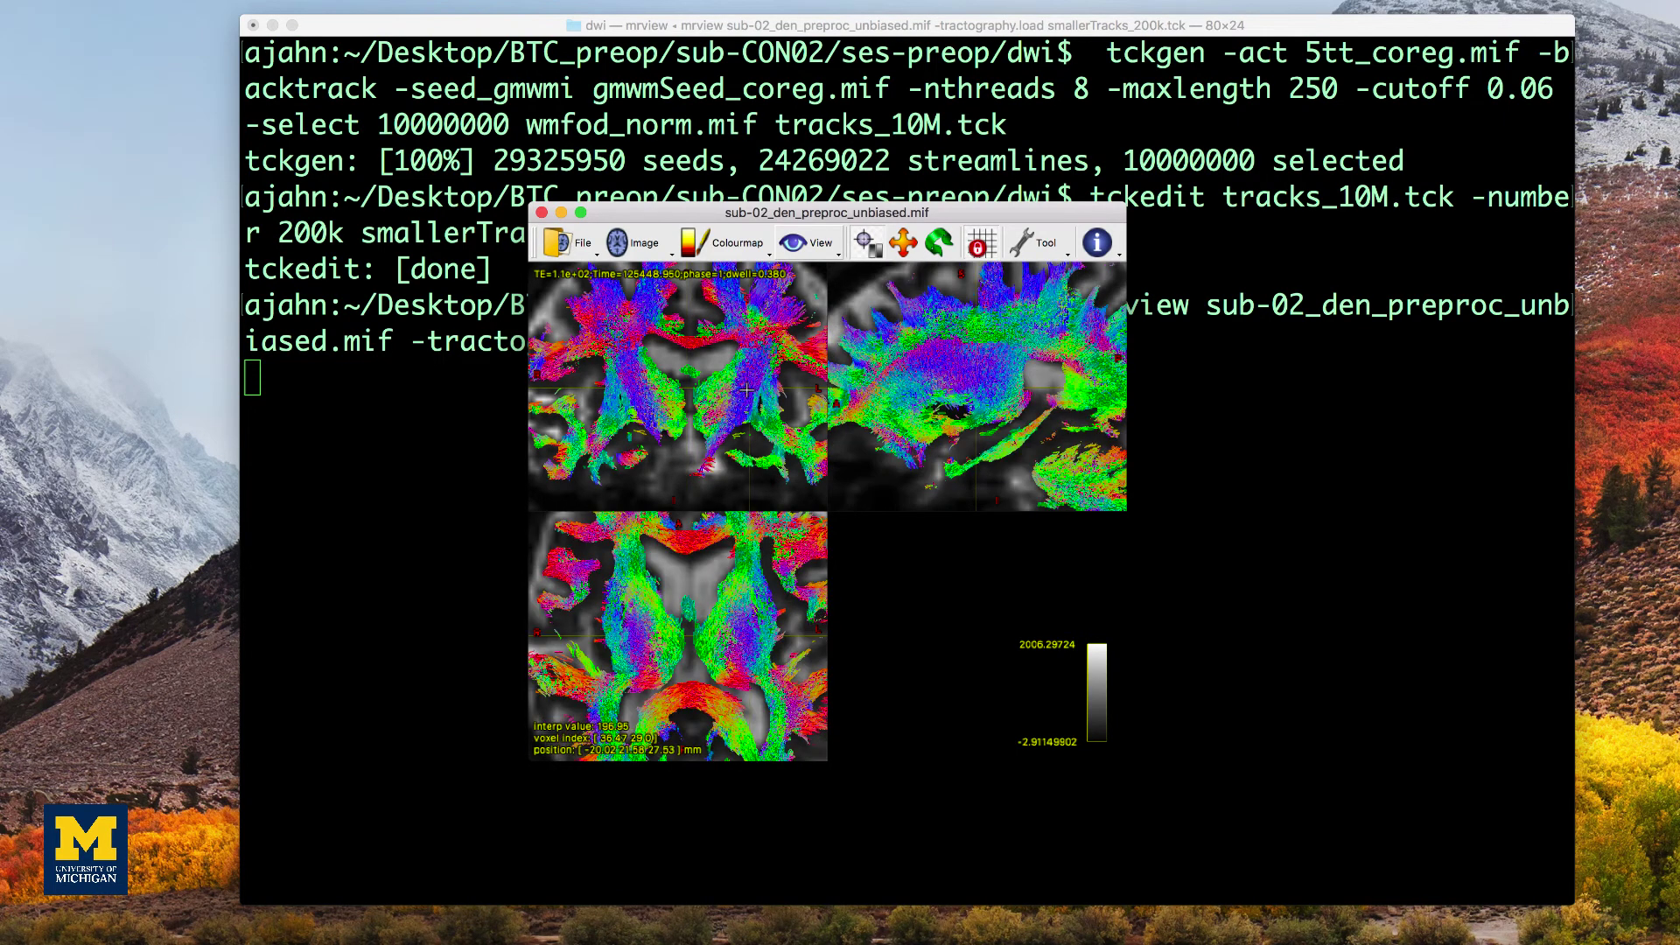
left_click_drag(746, 389, 749, 371)
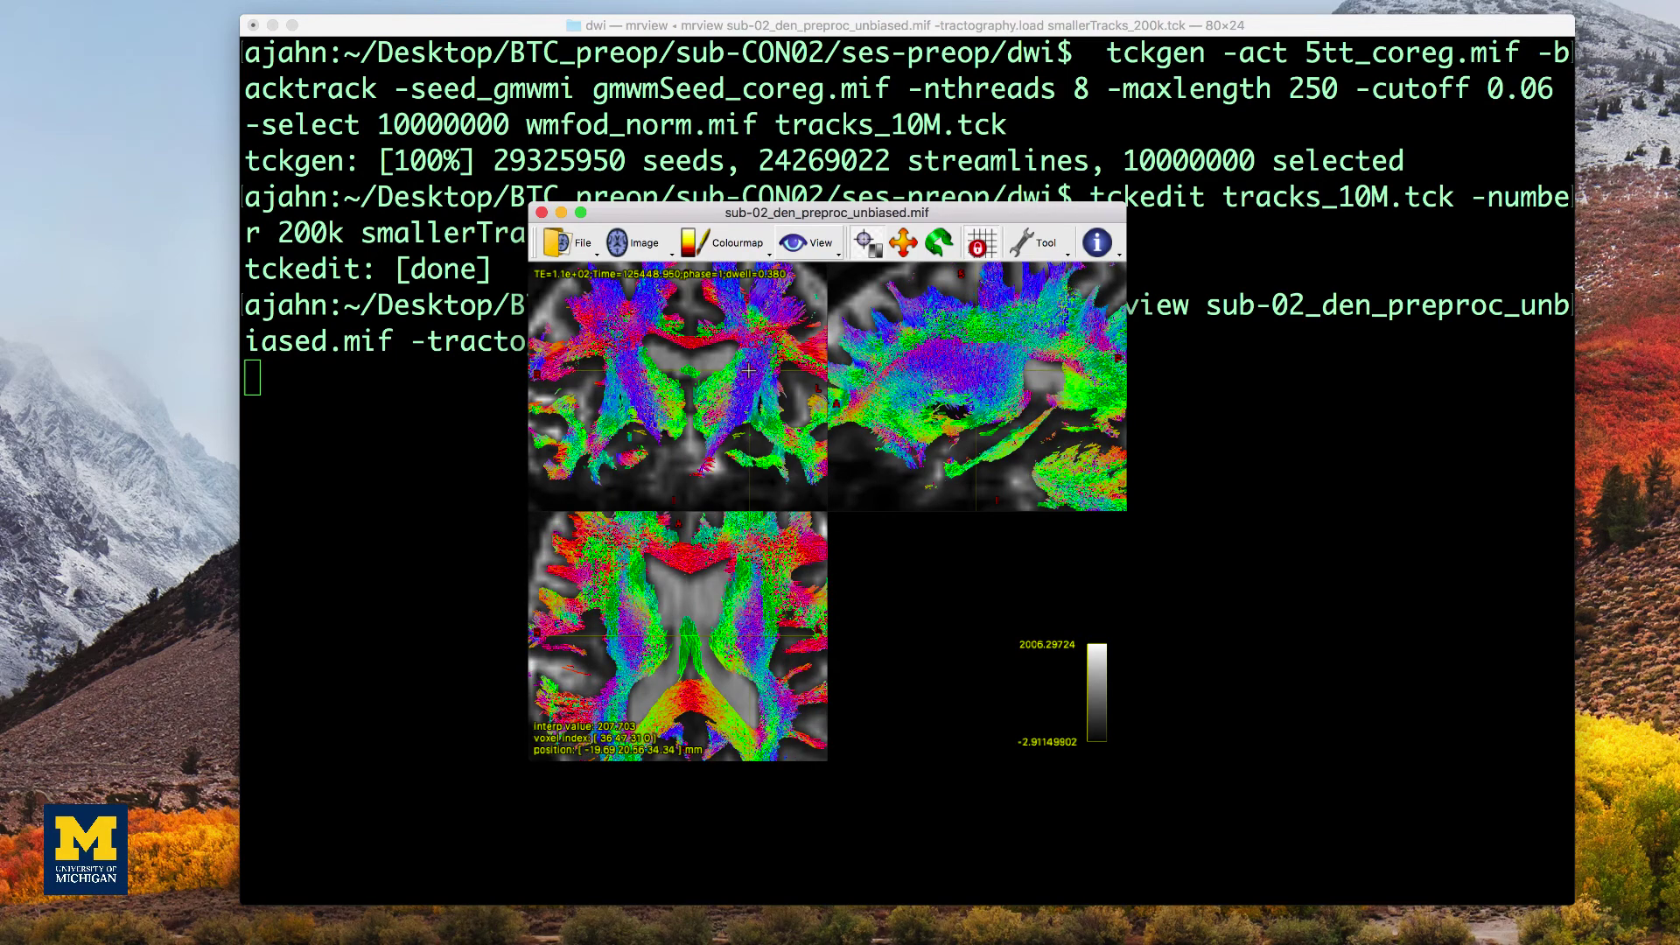
Step: Close the mrview window showing the 200k tractogram
left_click(541, 212)
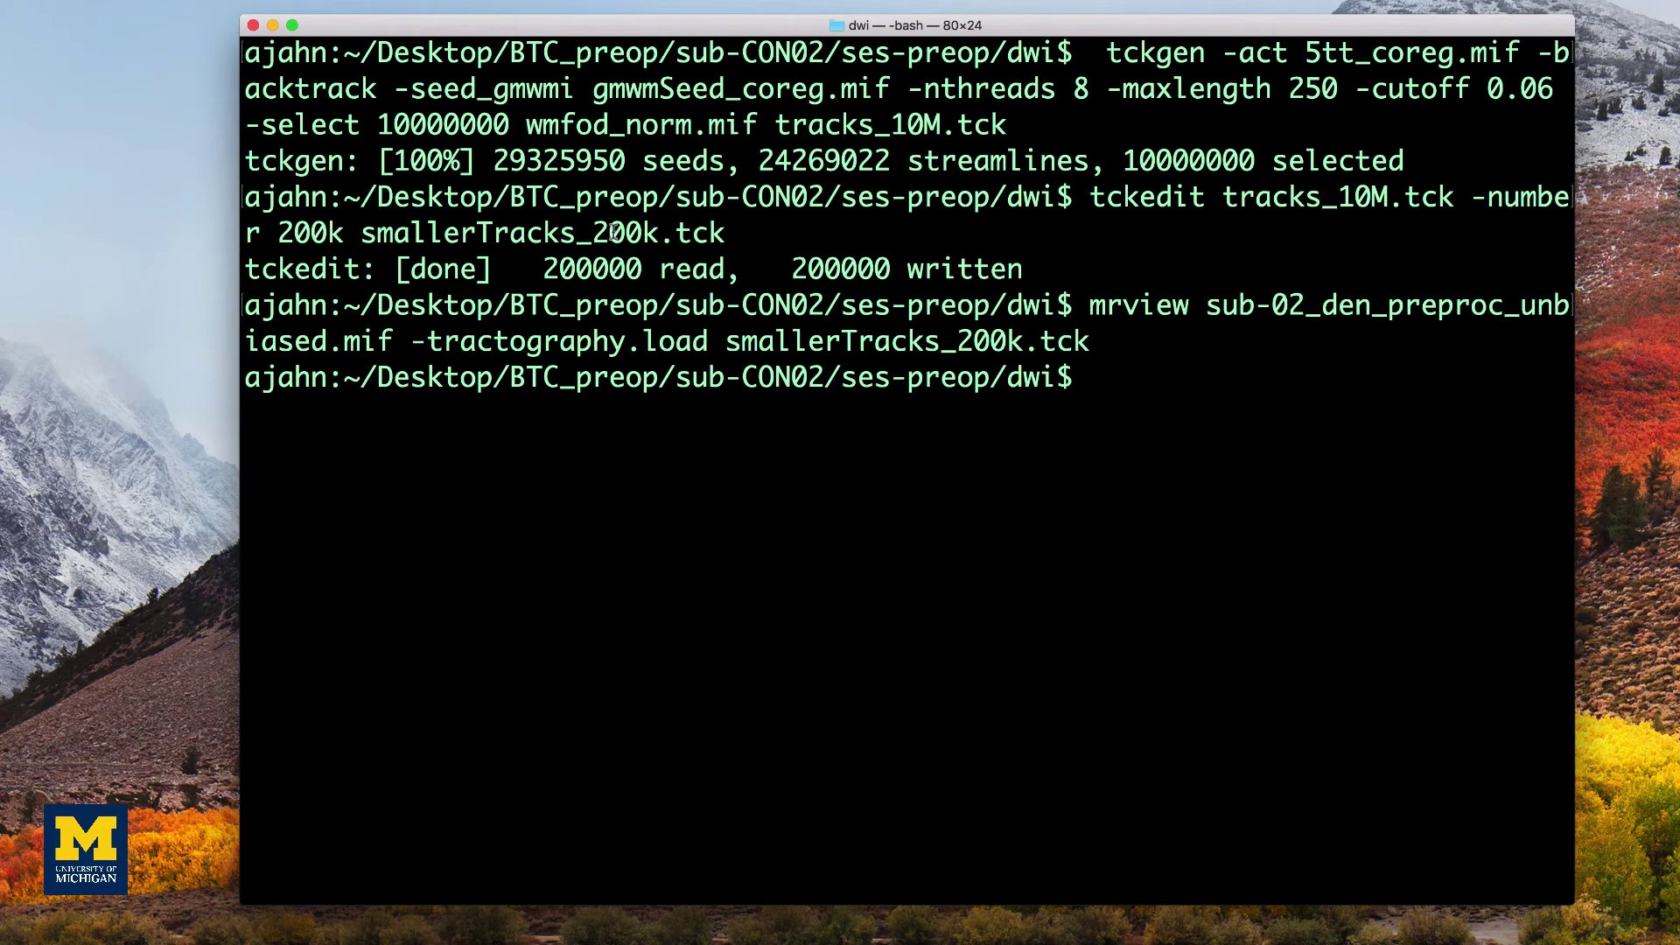
Step: Run tcksift2 on tracks_10M.tck with -act 5tt_coreg.mif, -nthreads 8, writing sift_1M.txt, sift_mu.txt, sift_coeffs.txt
key("super+Tab")
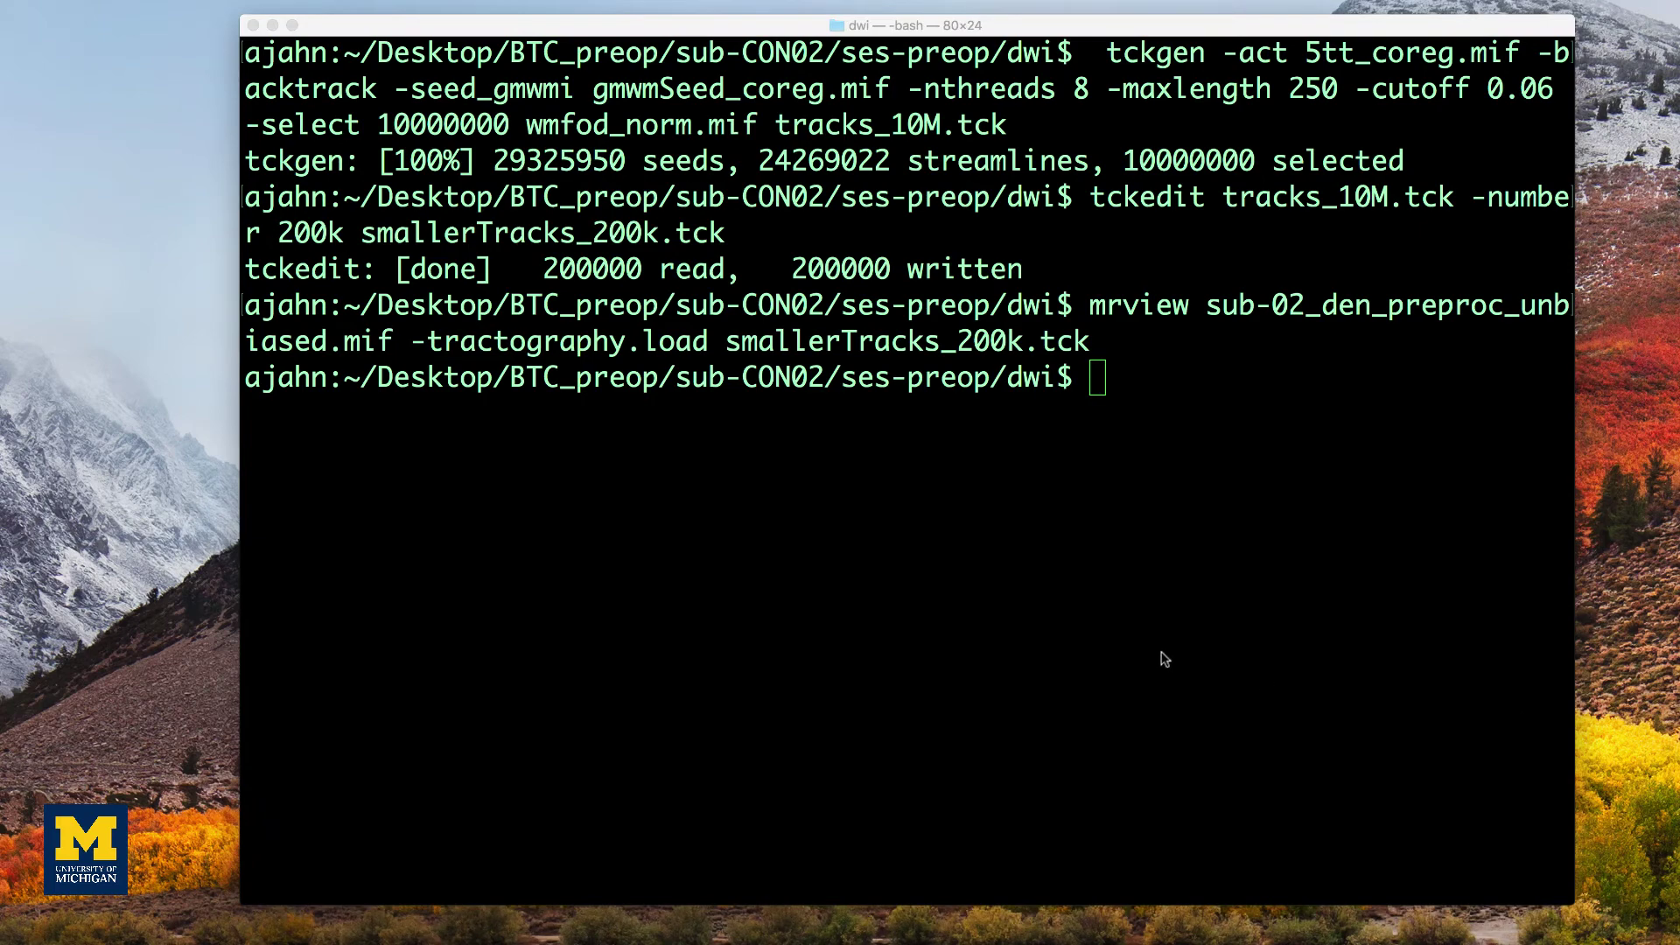
left_click(1156, 593)
type("tcksift2 -act 5tt_coreg.mif -out_mu sift_mu.txt -out_coeffs sift_coeffs.txt -nthreads 8 tracks_10M.tck wmfod_norm.mif sift_1M.txt")
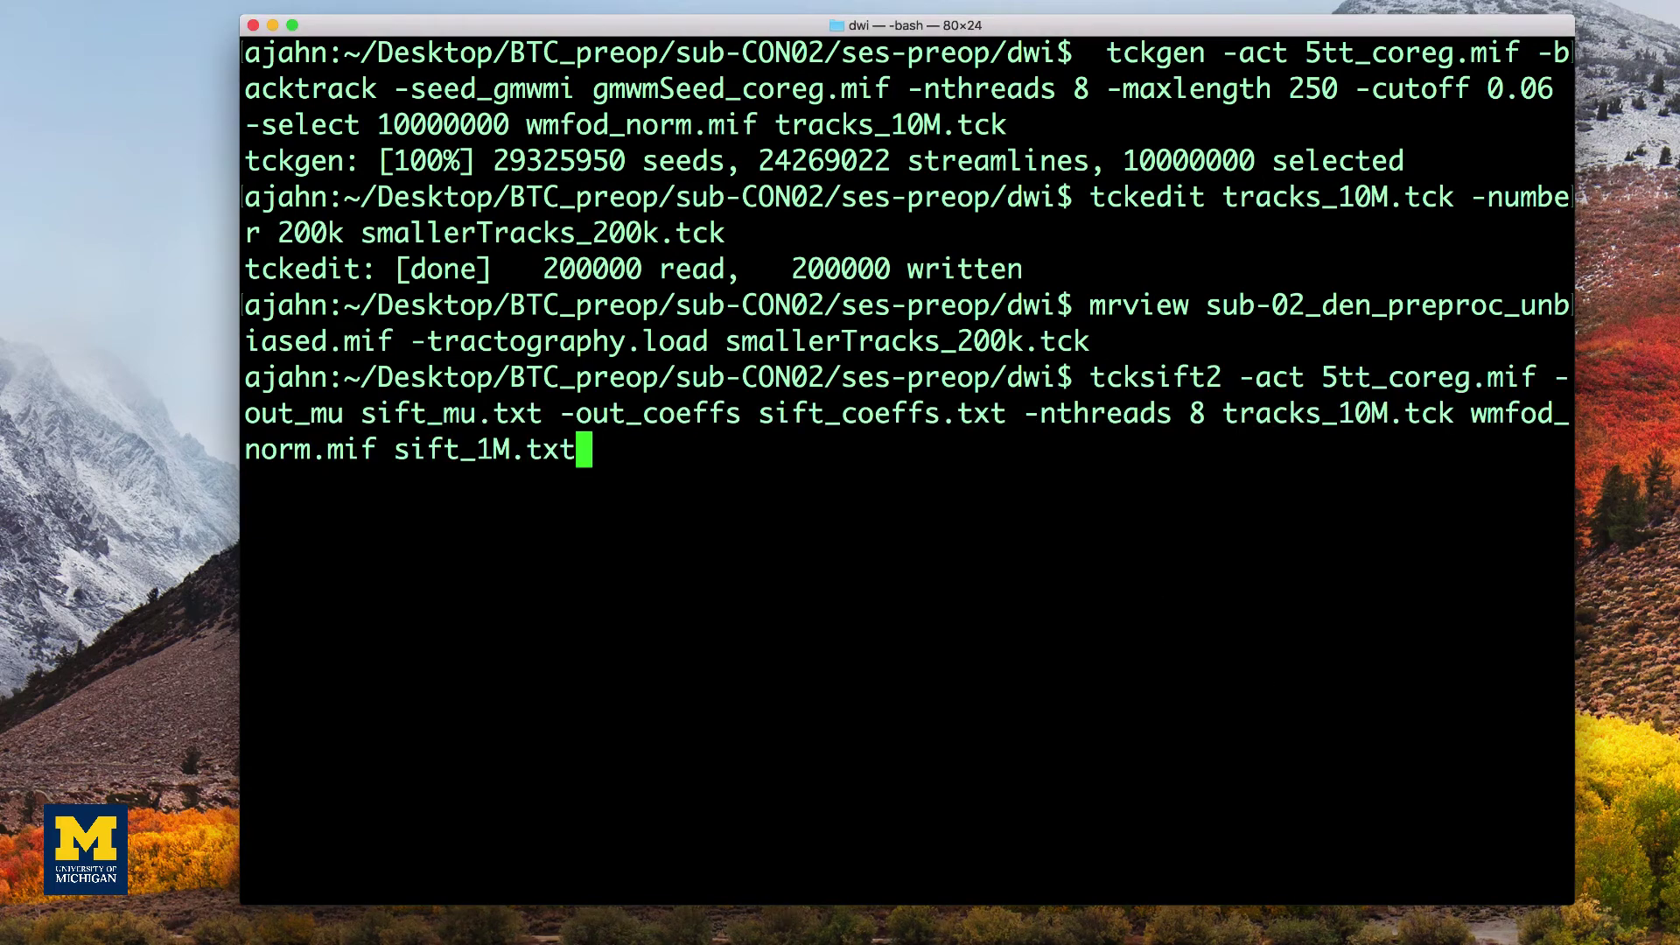
key("Return")
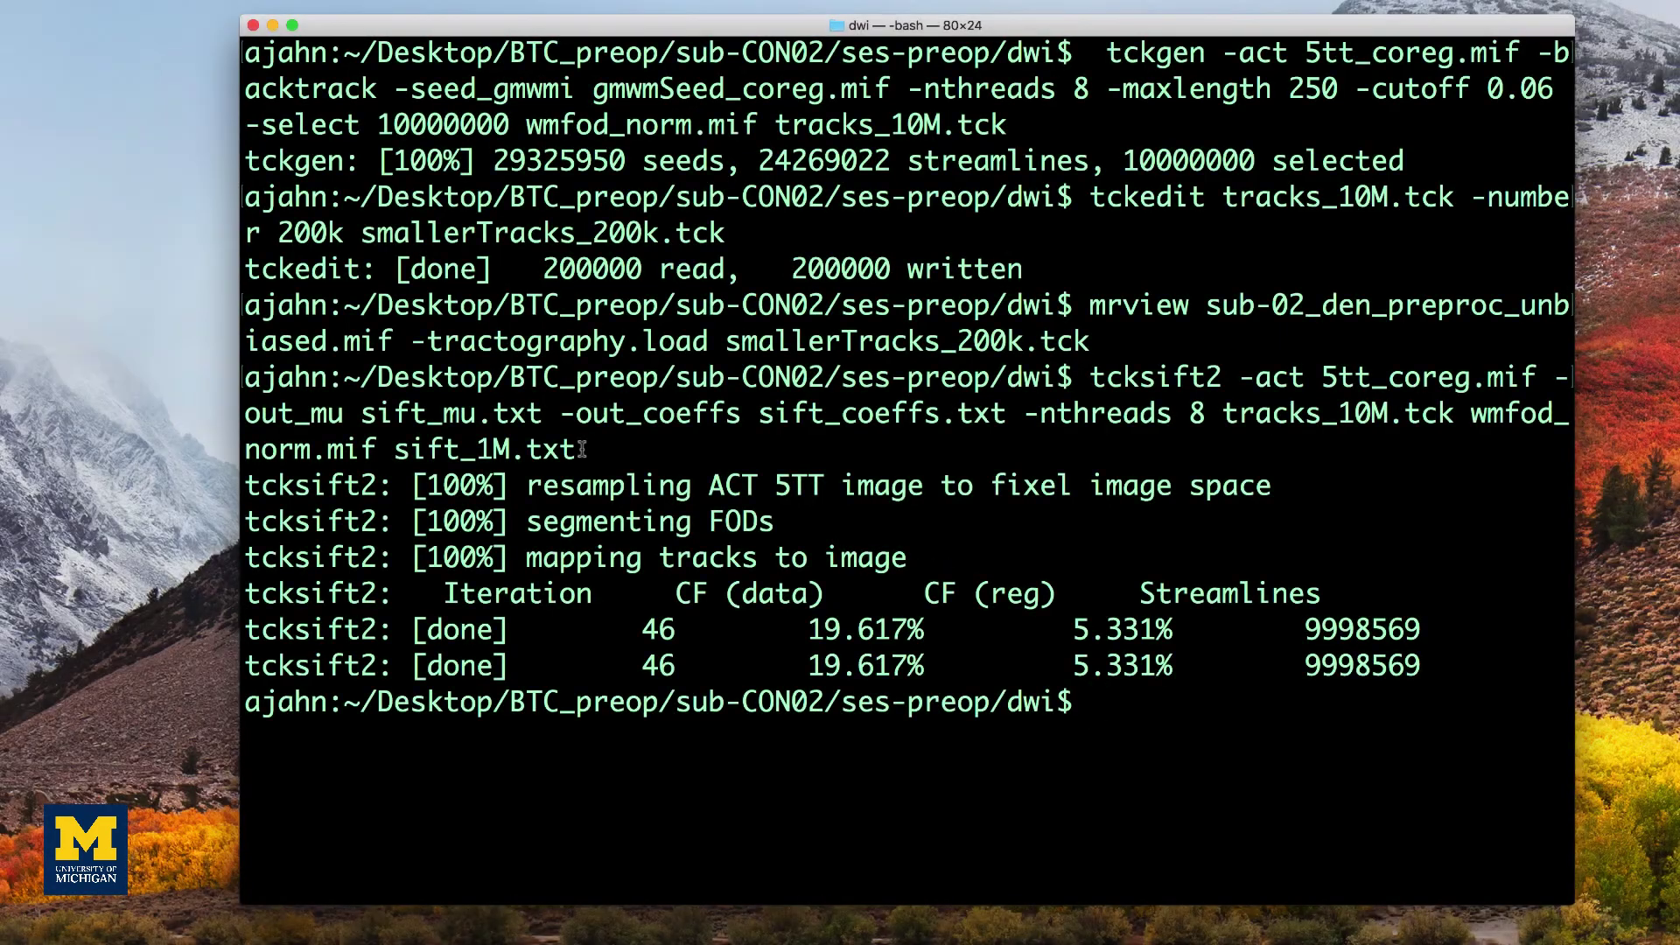
left_click_drag(585, 449, 398, 451)
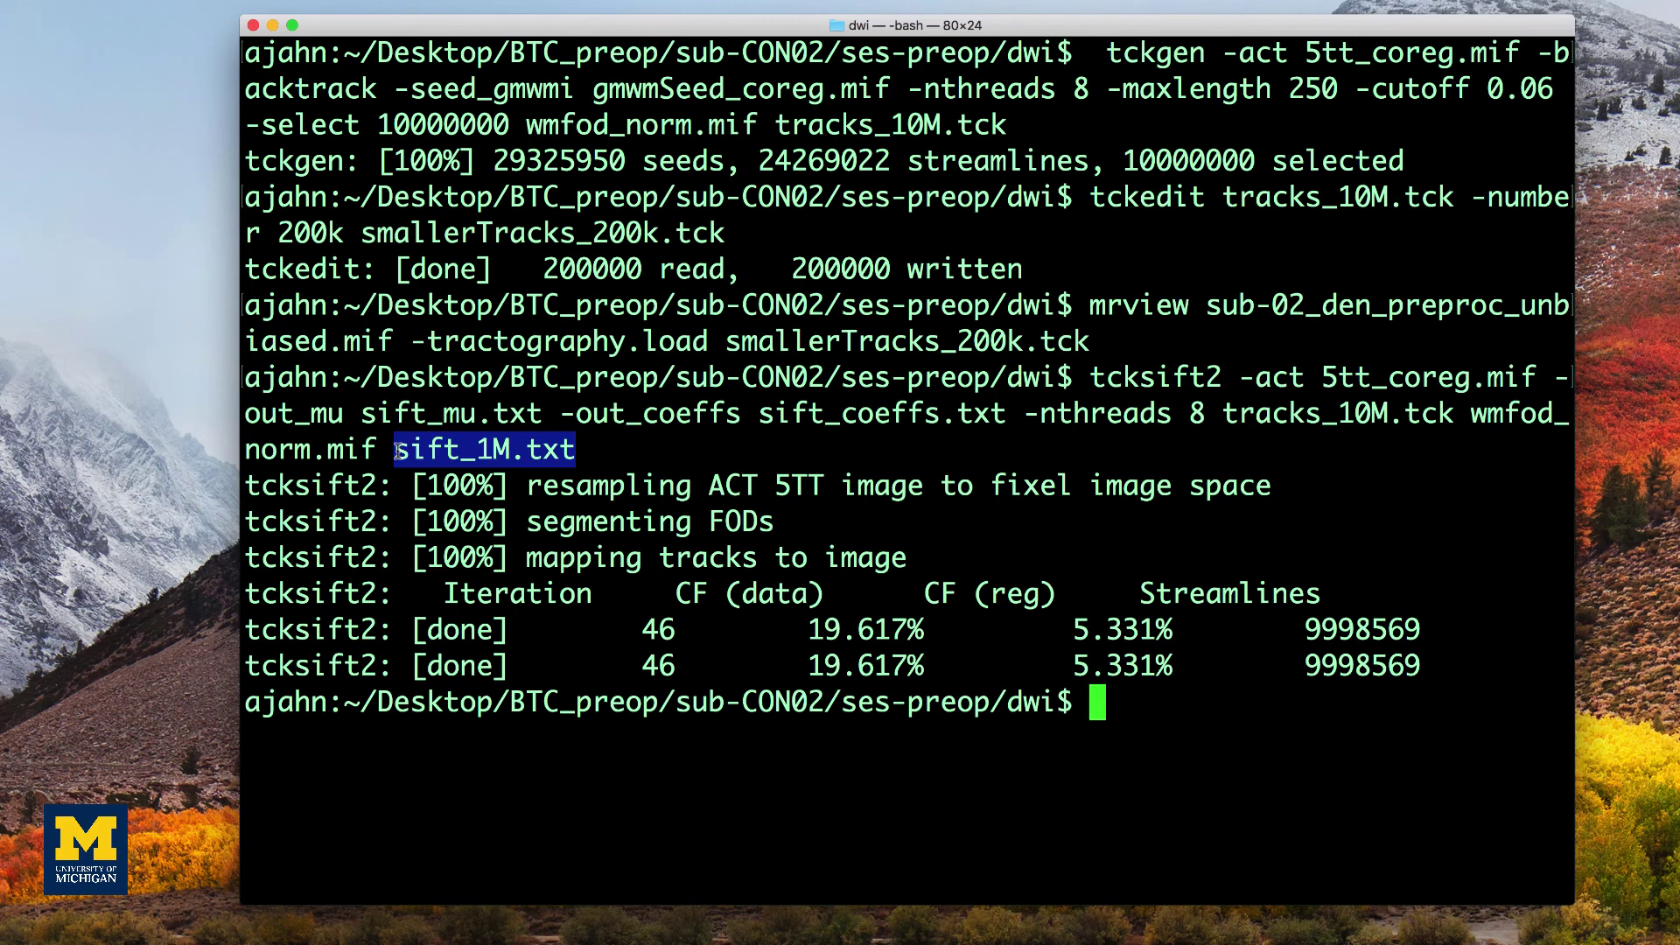